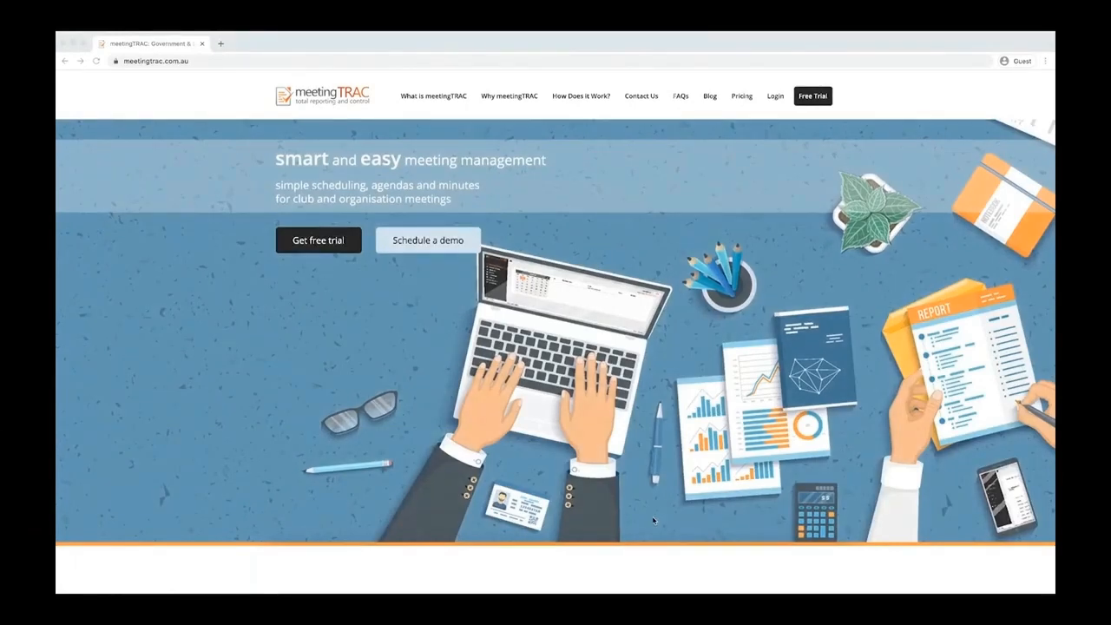
Step: Start a free-trial registration from the meetingTRAC homepage
click(191, 62)
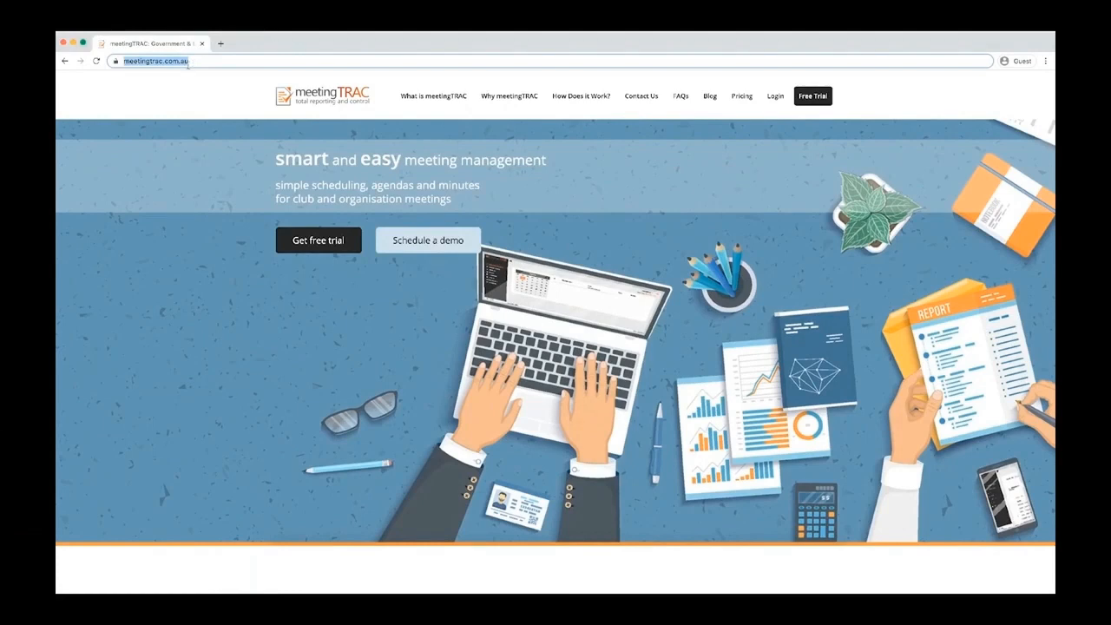
click(310, 243)
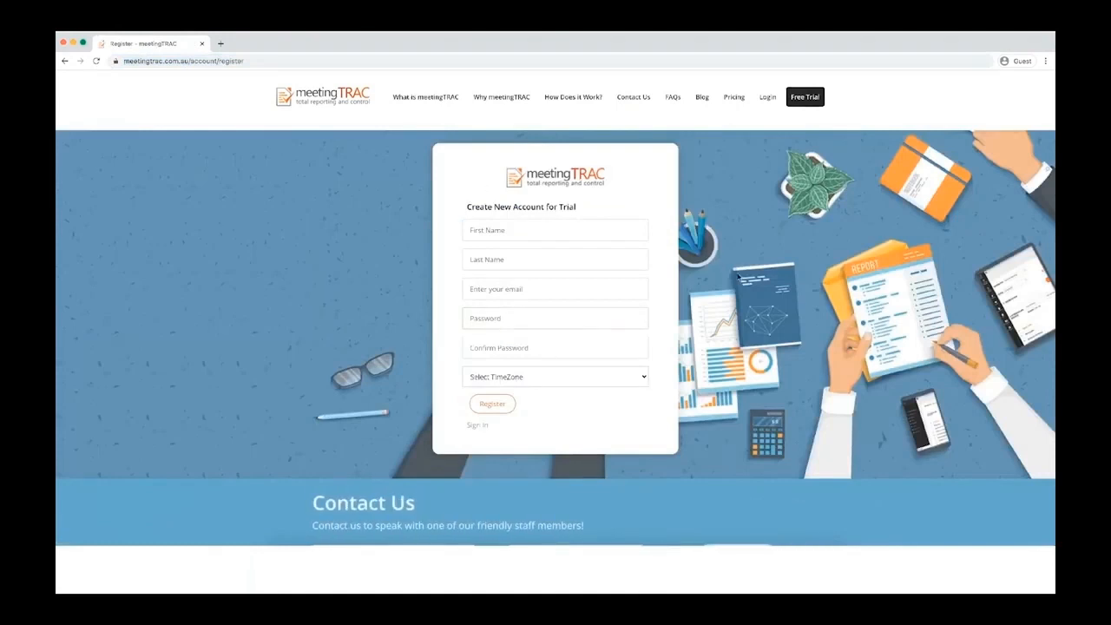
Step: Log in to meetingTRAC with the account e-mail and password
click(767, 98)
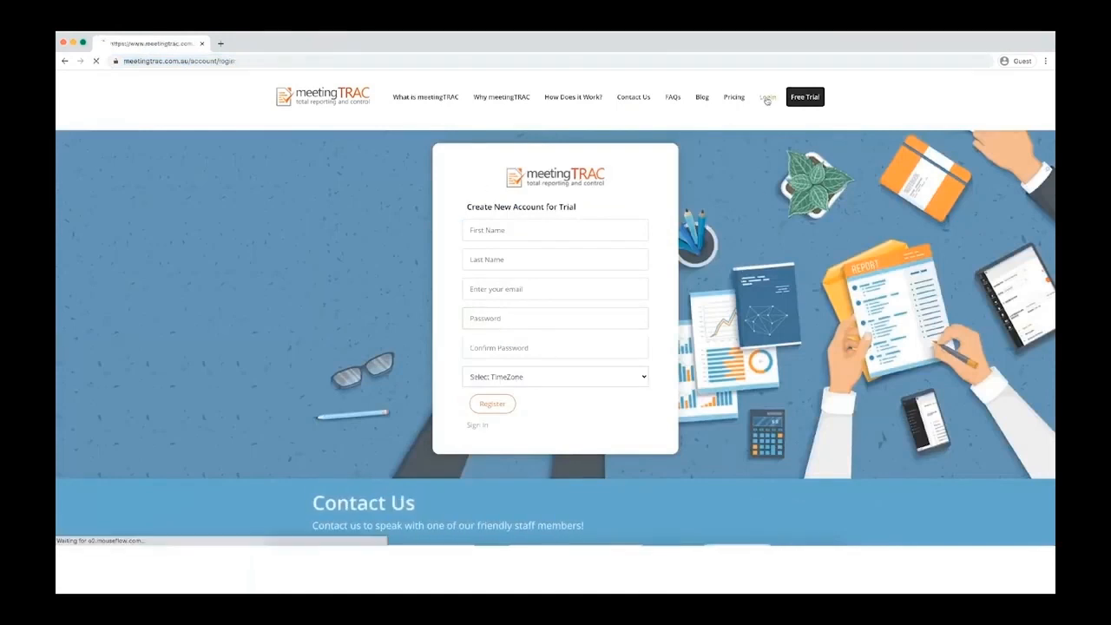
click(531, 248)
key(Tab)
text(••••••)
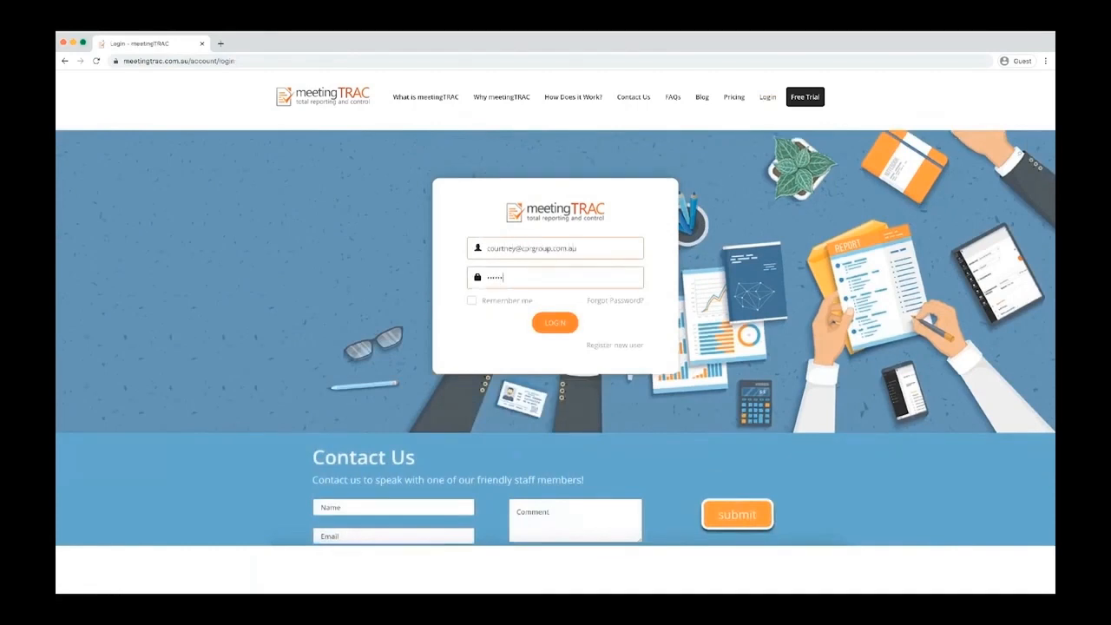
click(554, 323)
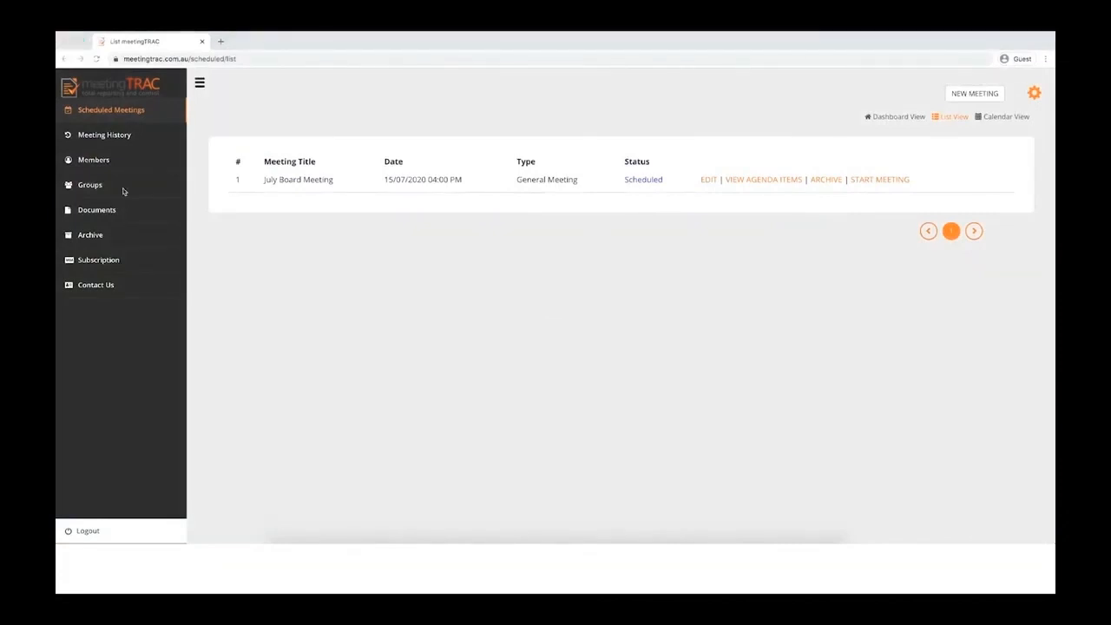
click(280, 231)
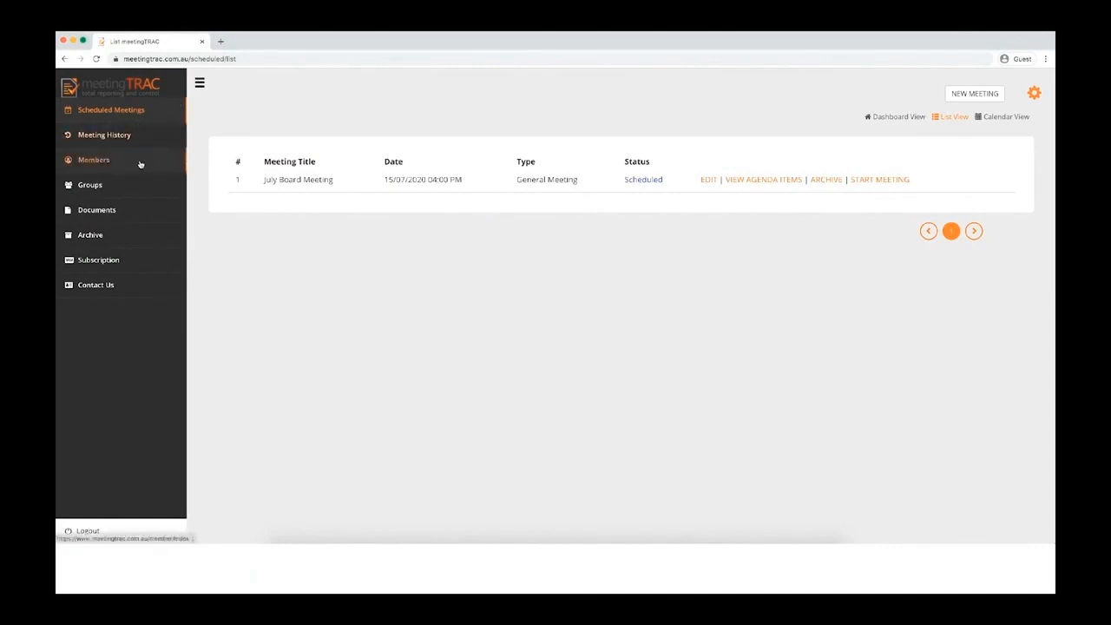
click(109, 189)
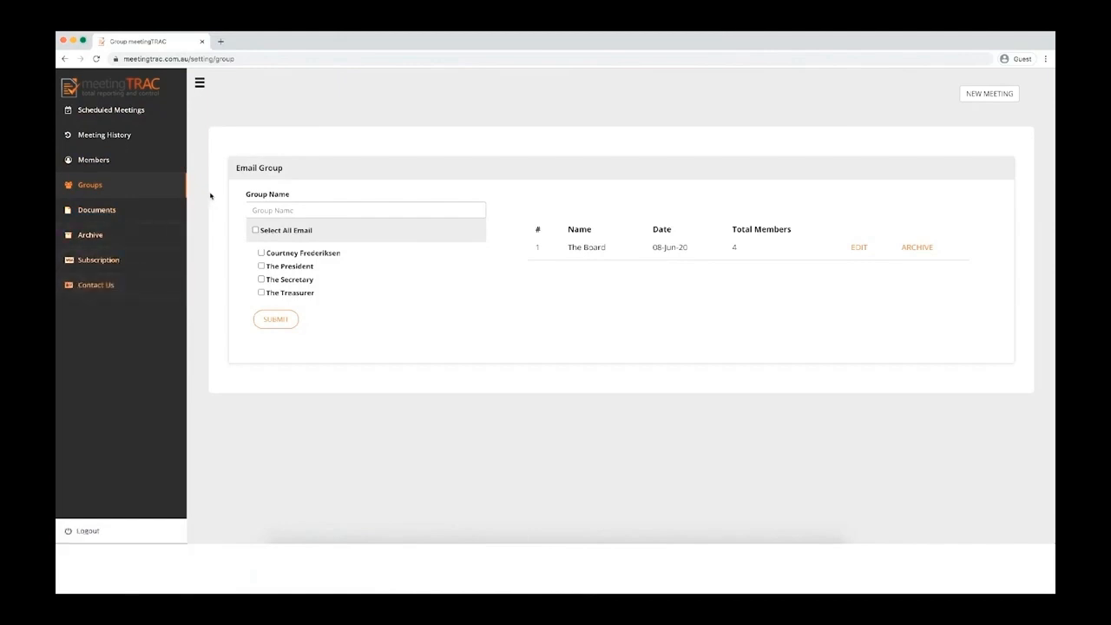
click(123, 110)
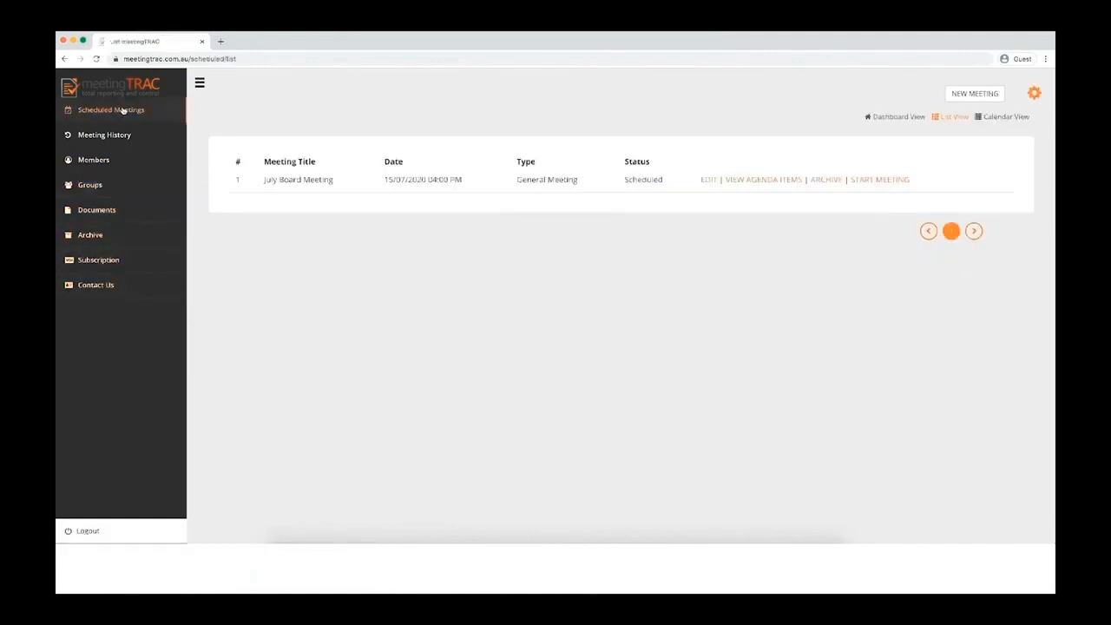
Step: Create General Meeting 'Our AGM' at The Clubhouse on 23 June and continue to its agenda
click(973, 94)
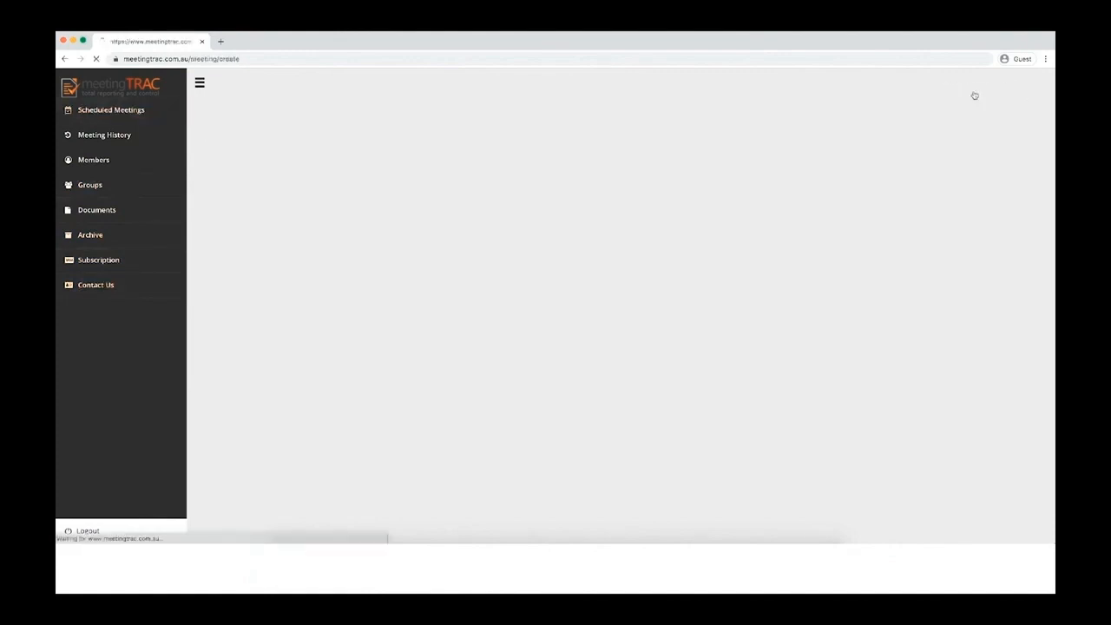
click(263, 155)
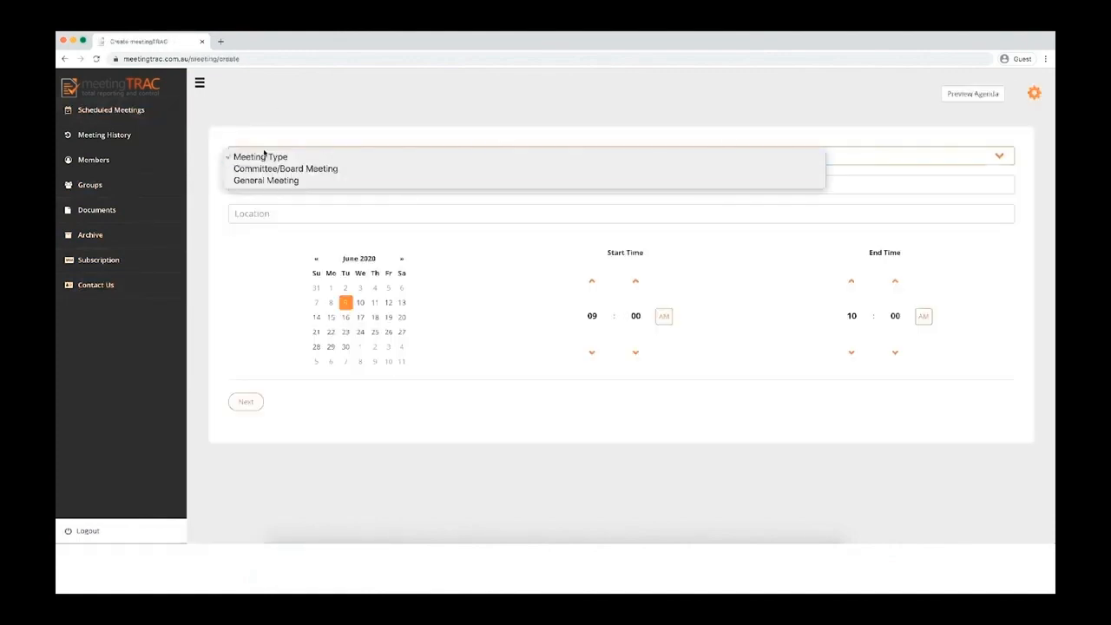
click(275, 181)
click(262, 184)
text(Our AGM)
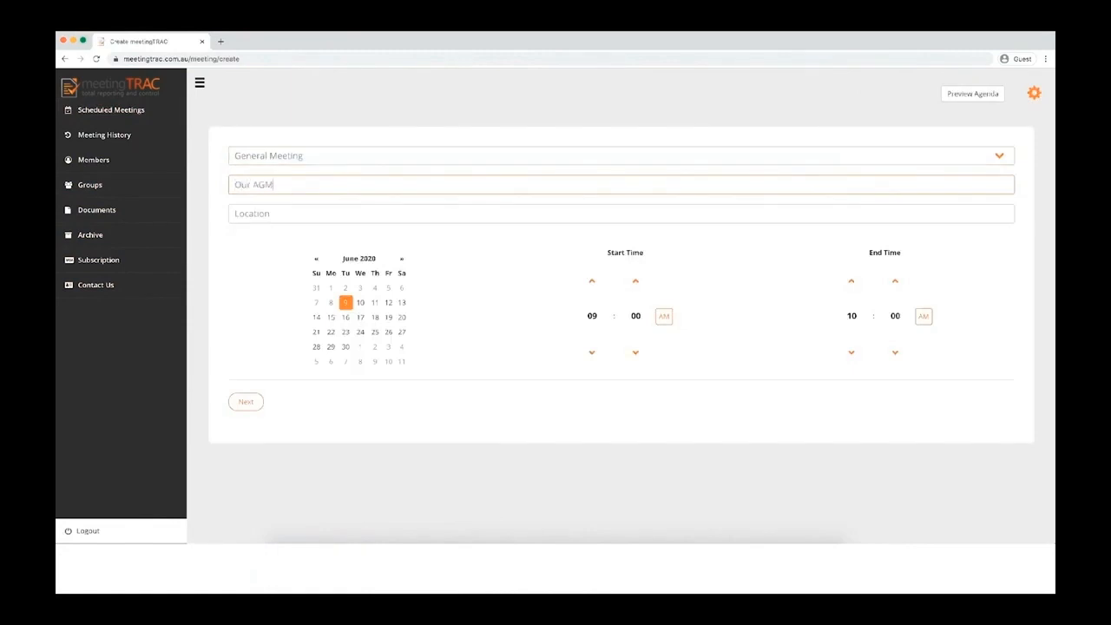
click(295, 218)
text(The Clubhouse)
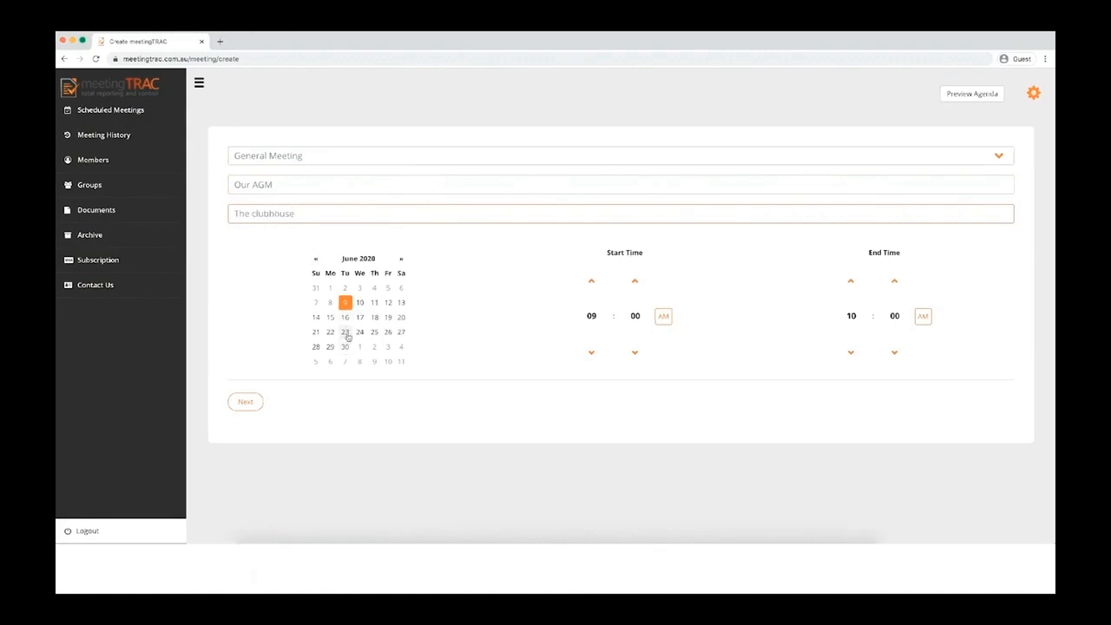
click(345, 332)
click(244, 402)
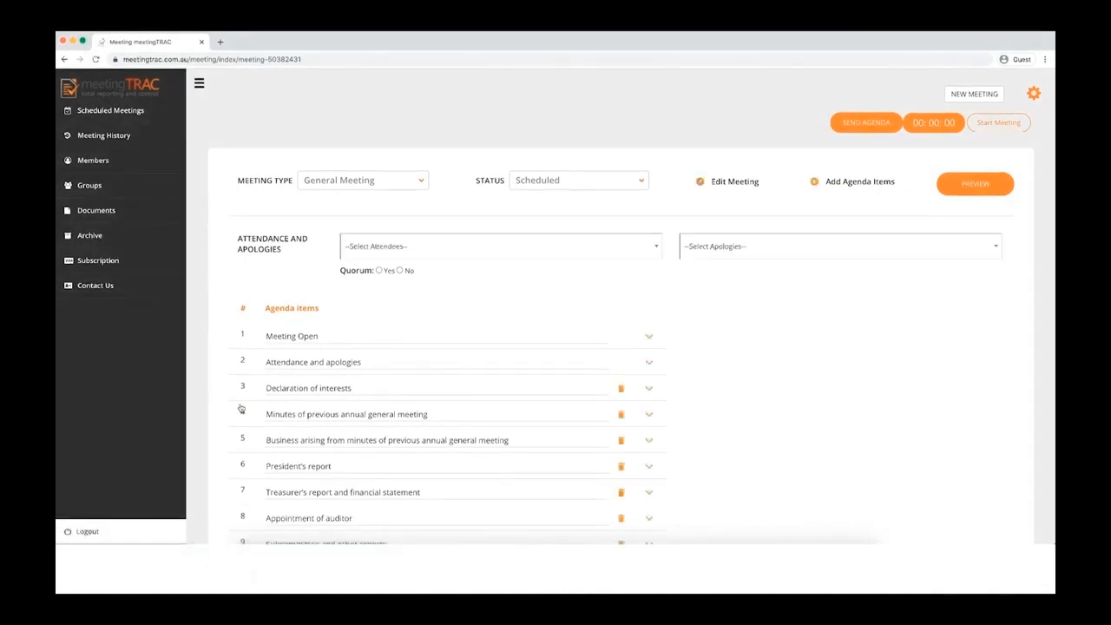
Step: Add a motion under President's report with Presidents report.docx attached and save it
scroll(473, 328, down, 2)
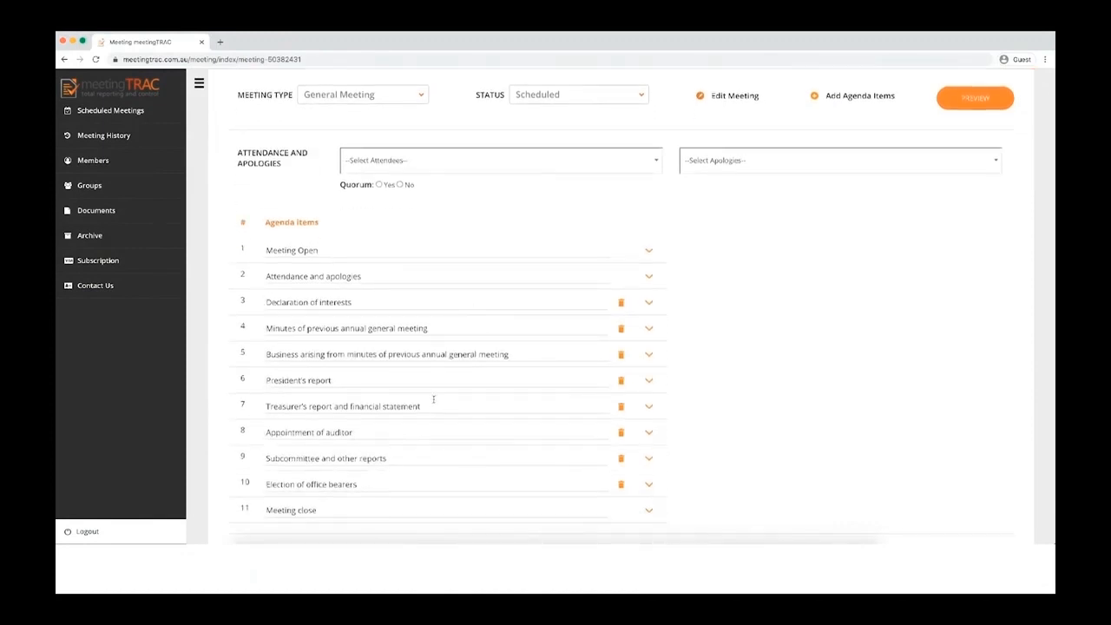
scroll(433, 400, down, 1)
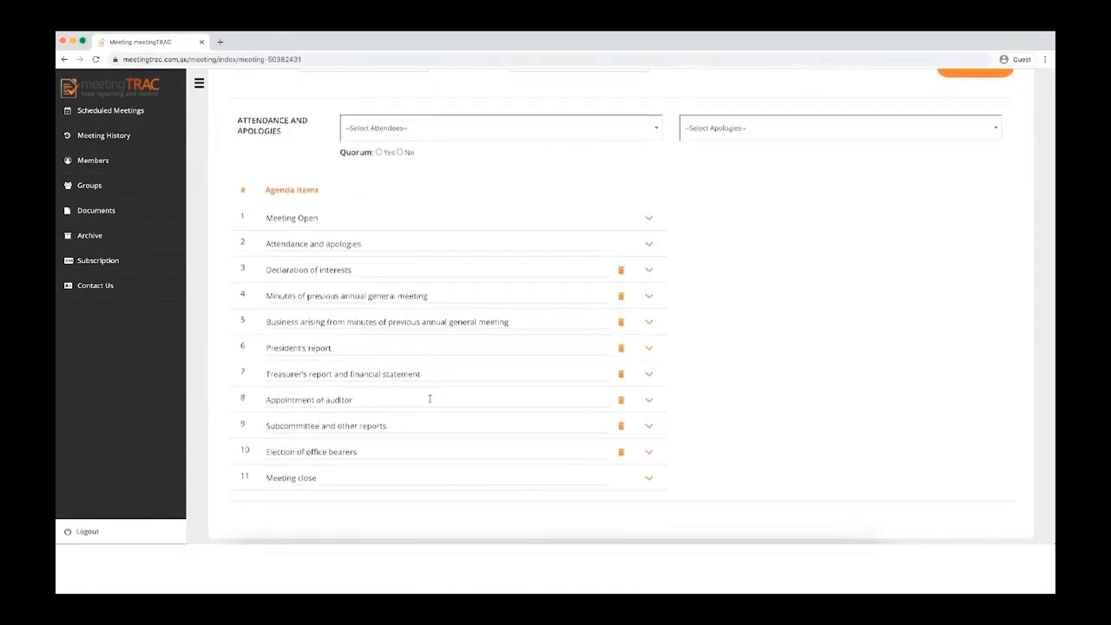
scroll(425, 393, up, 1)
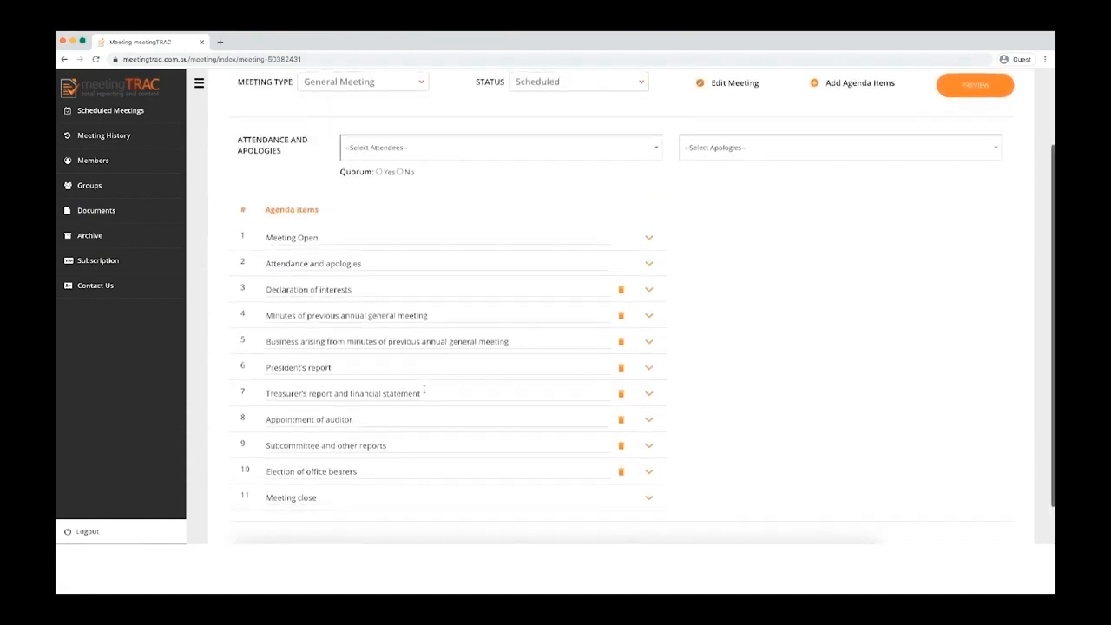
scroll(424, 391, down, 1)
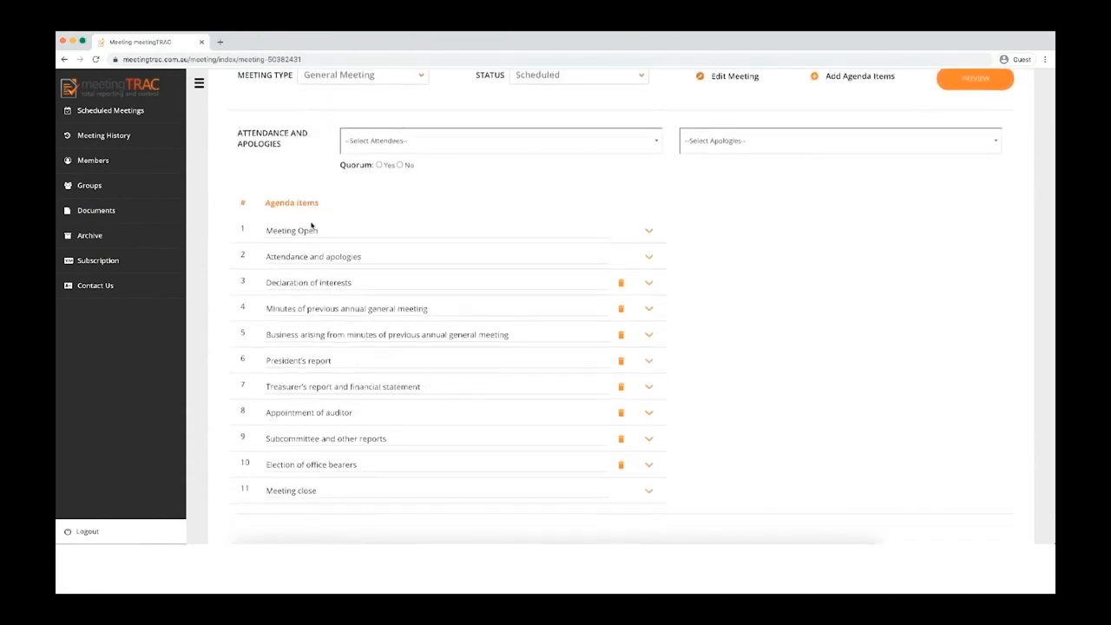
click(649, 362)
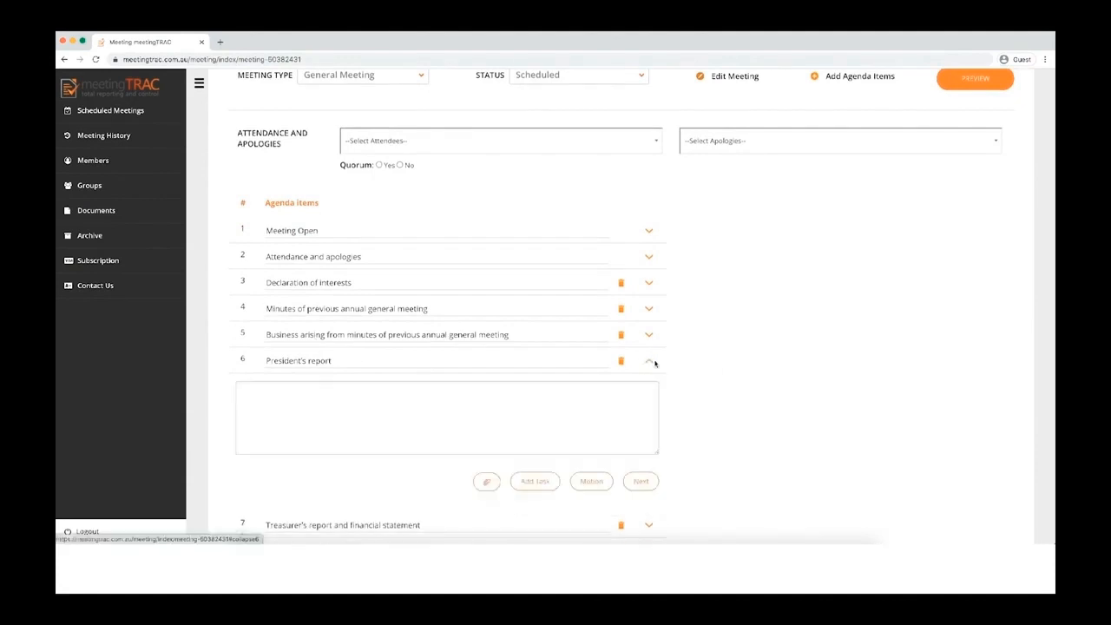
scroll(724, 370, down, 1)
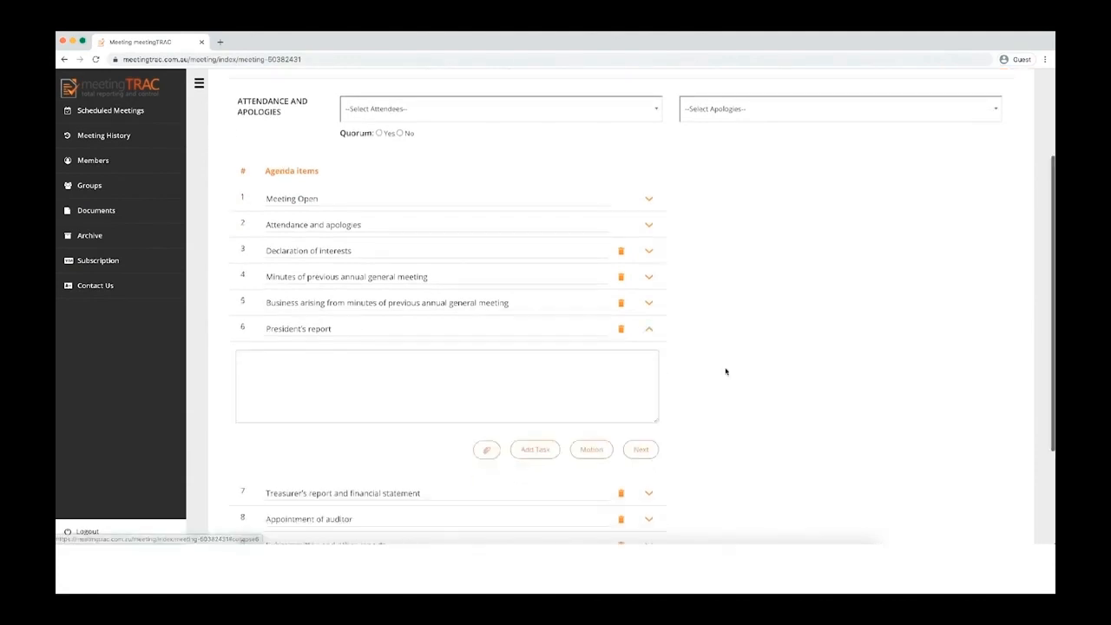
click(591, 433)
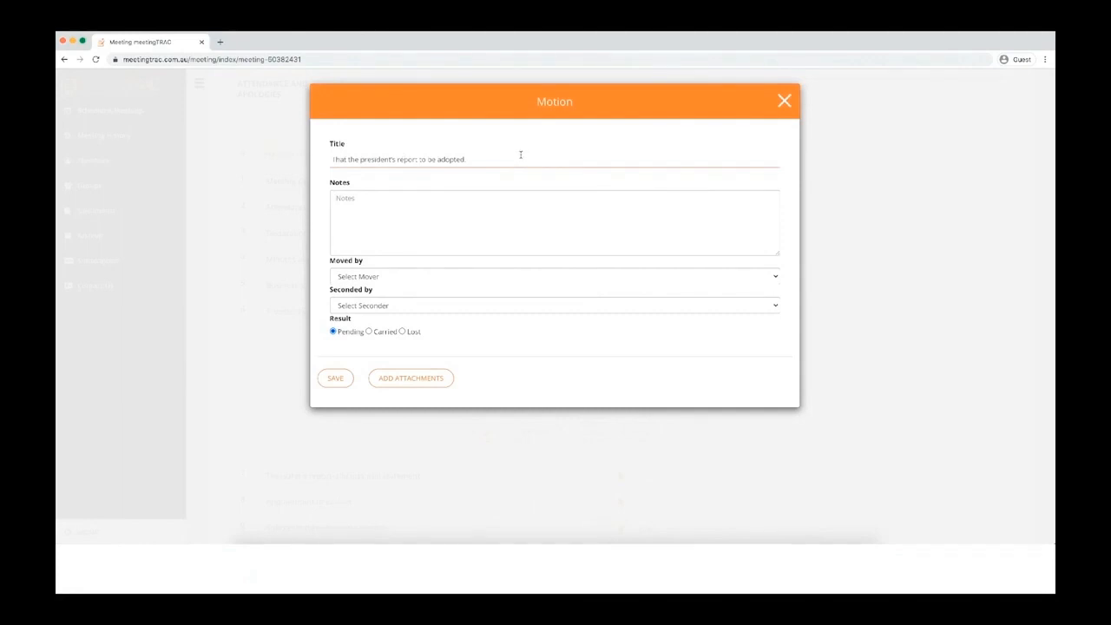
click(414, 382)
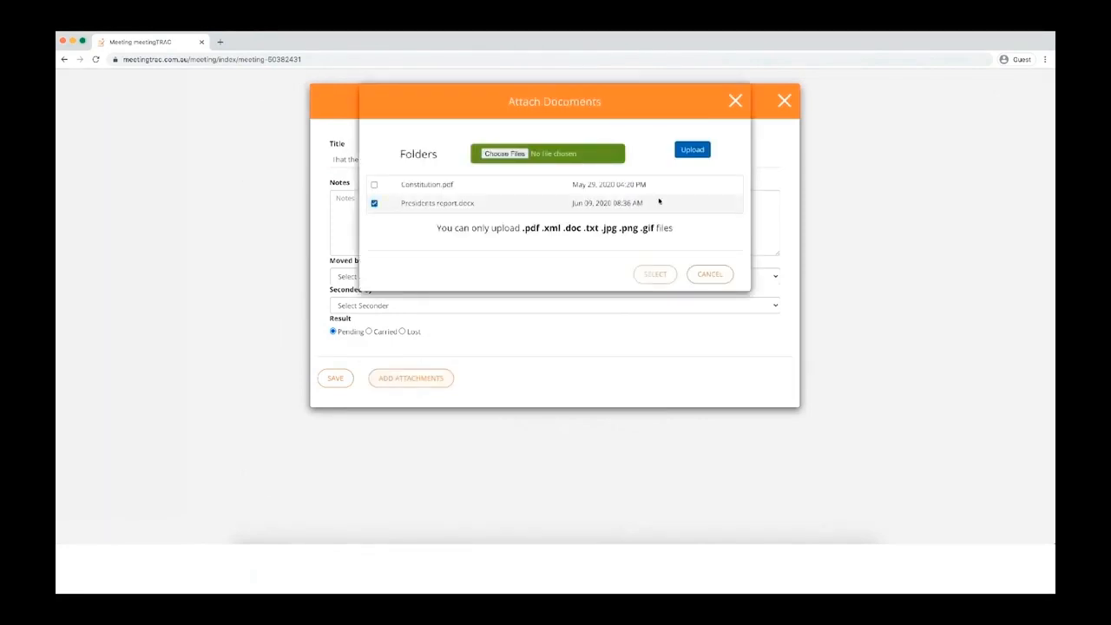
click(655, 274)
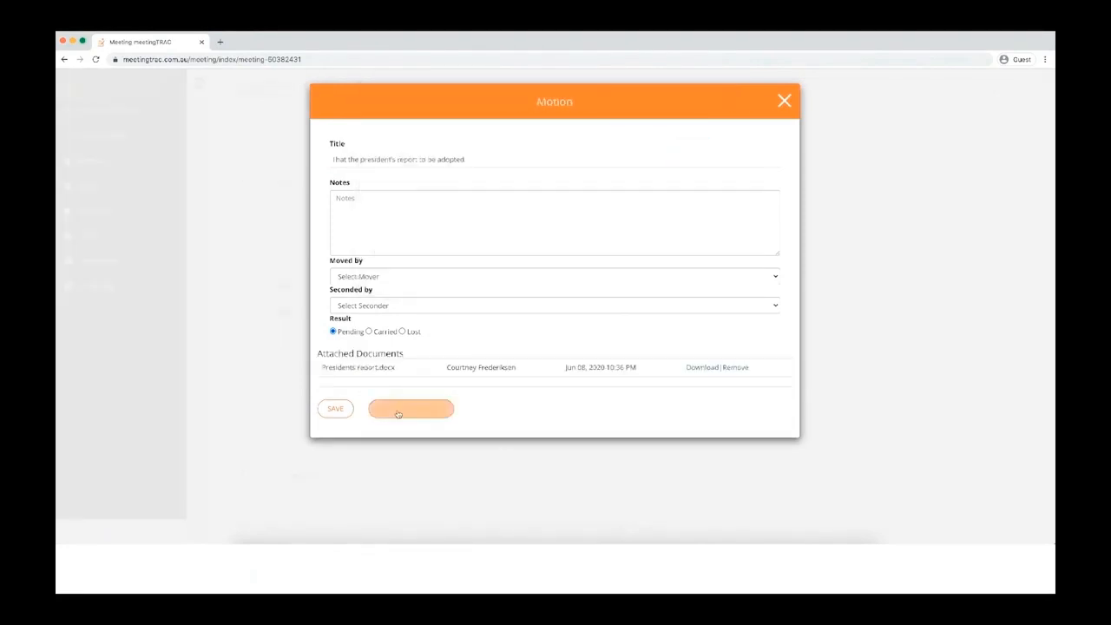
click(336, 409)
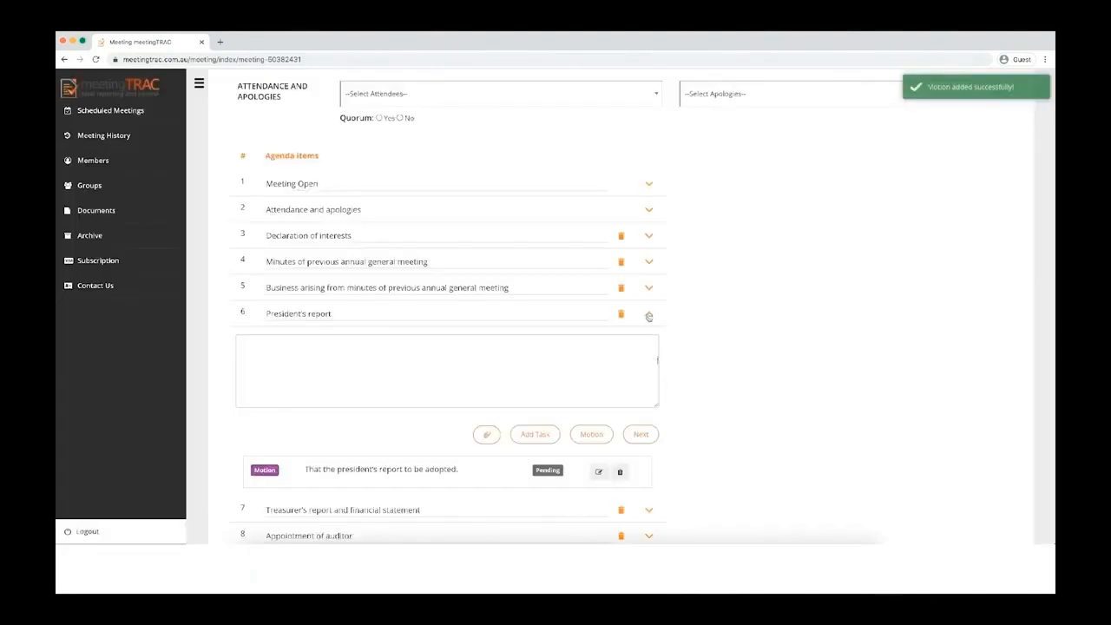
Step: Collapse President's report and delete the Subcommittee and other reports agenda item
click(648, 316)
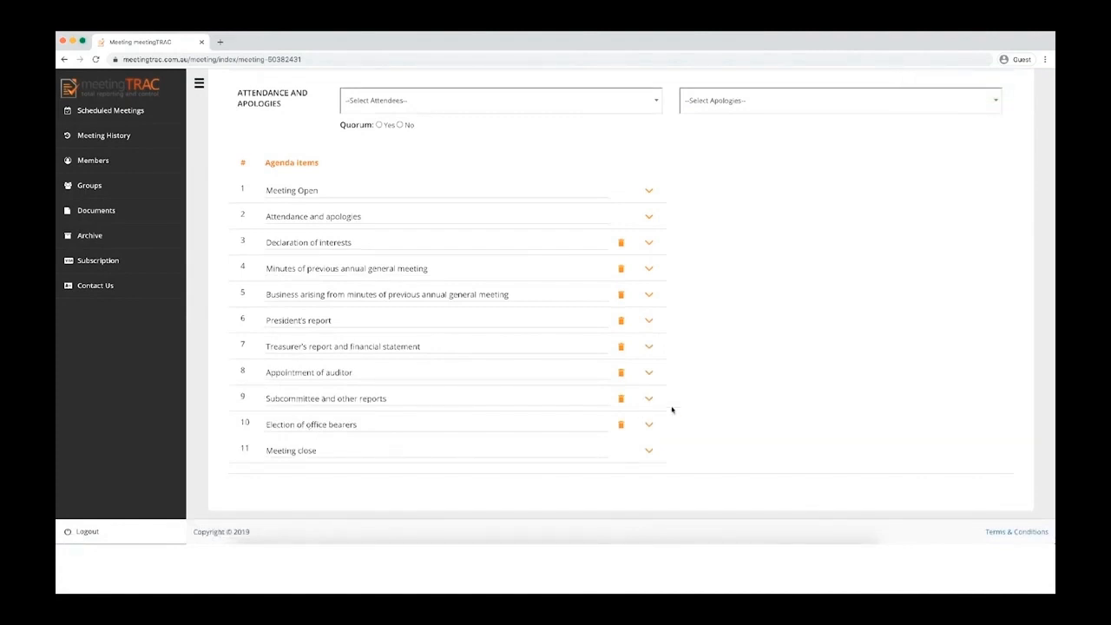
click(621, 399)
click(568, 314)
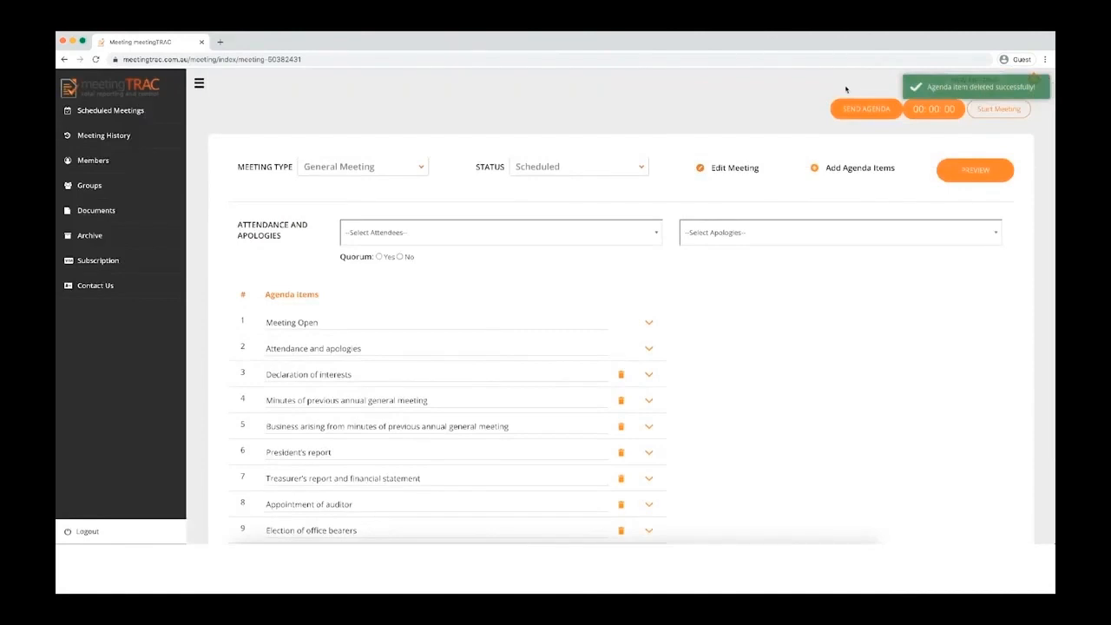
Step: Add a 'Special Resolution' agenda item above Election of office bearers and expand it
click(833, 171)
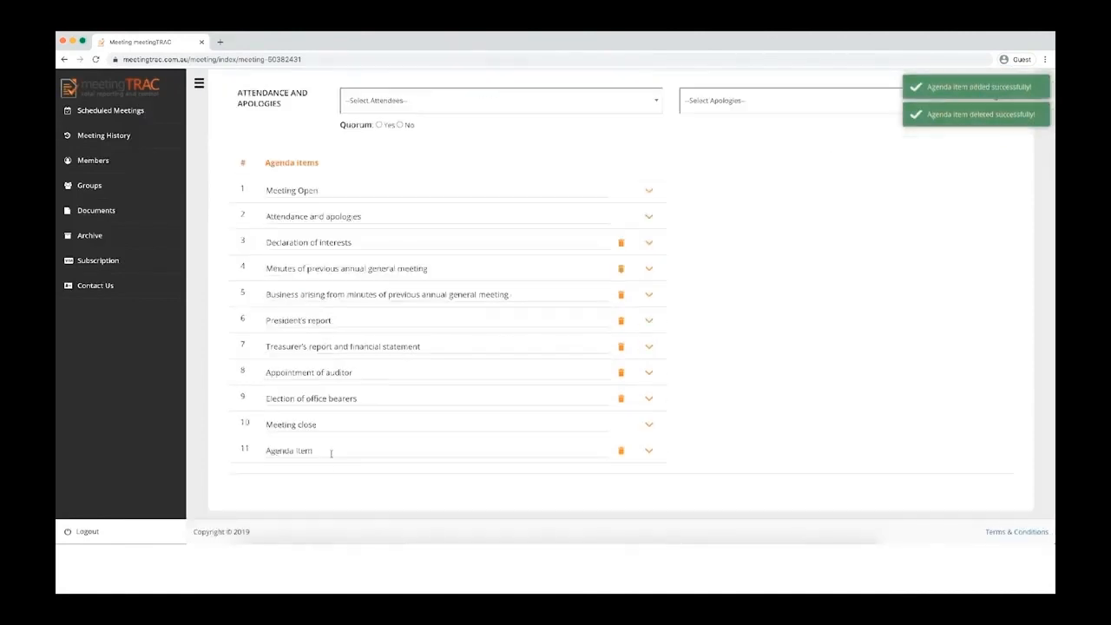
triple_click(390, 452)
text(Special Resolution)
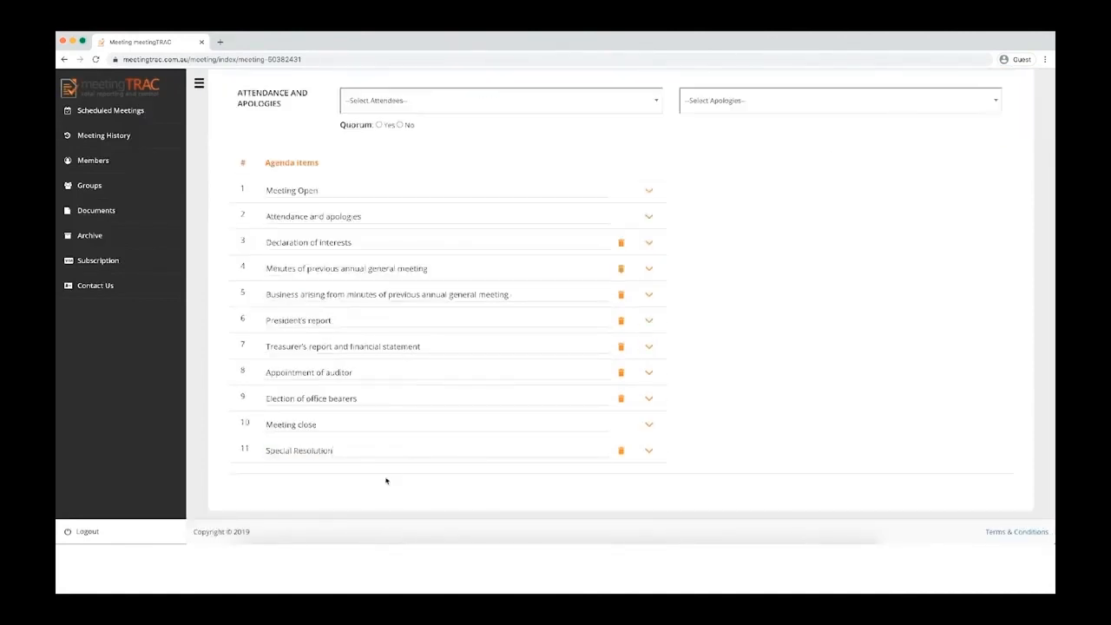
click(386, 480)
drag(244, 448, 244, 423)
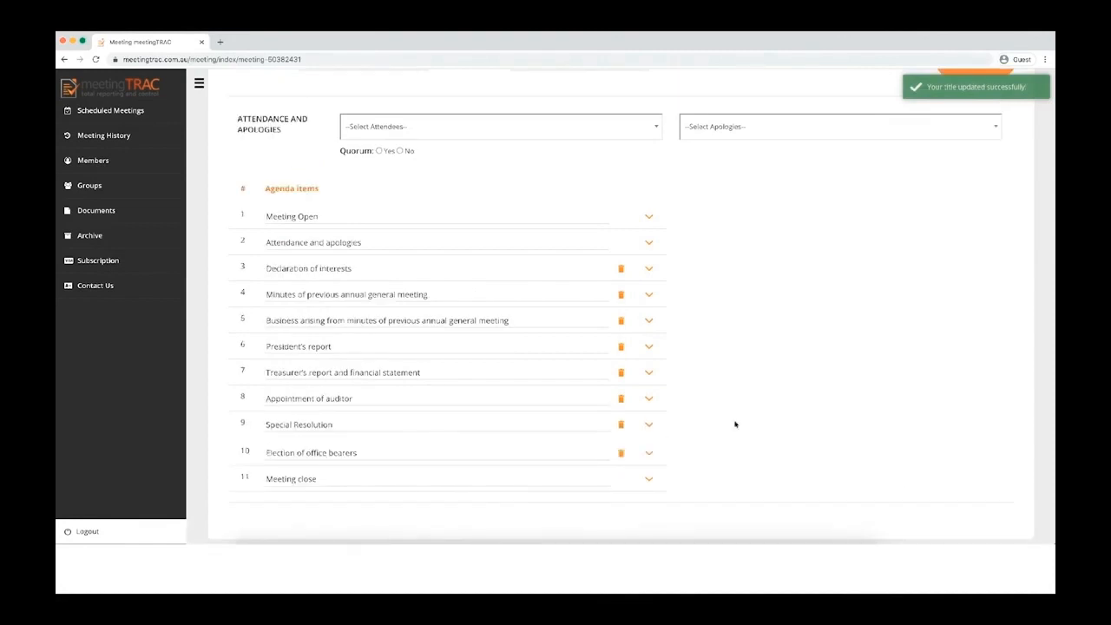
scroll(685, 413, down, 1)
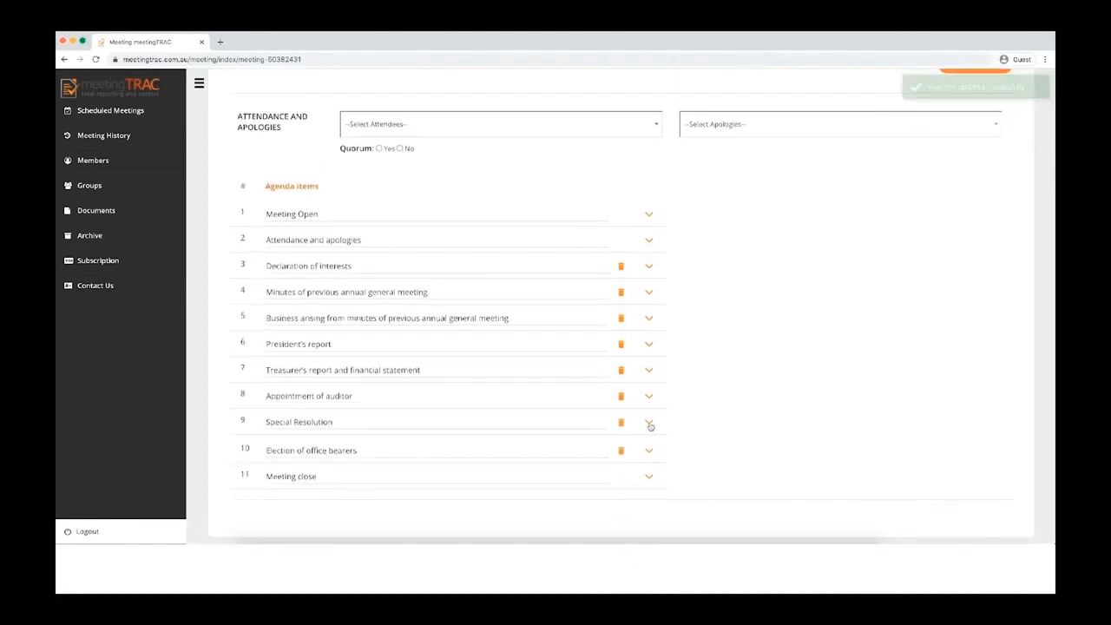
click(649, 421)
scroll(733, 425, down, 1)
scroll(734, 426, down, 2)
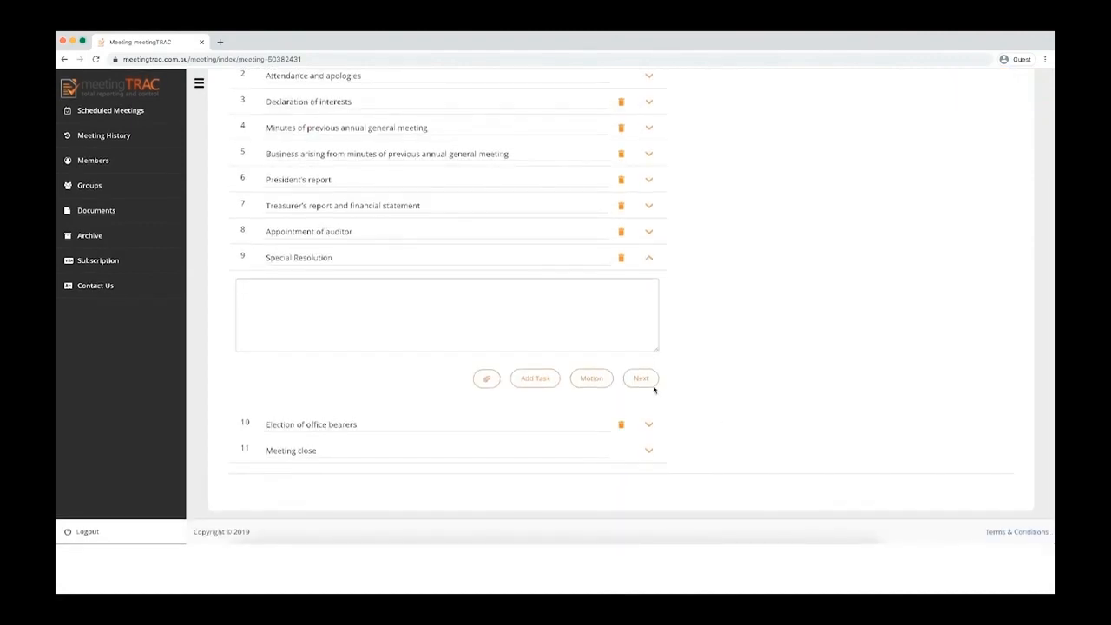
Step: Add a motion with the pasted new-constitution wording and Constitution.pdf attached, then save
click(591, 379)
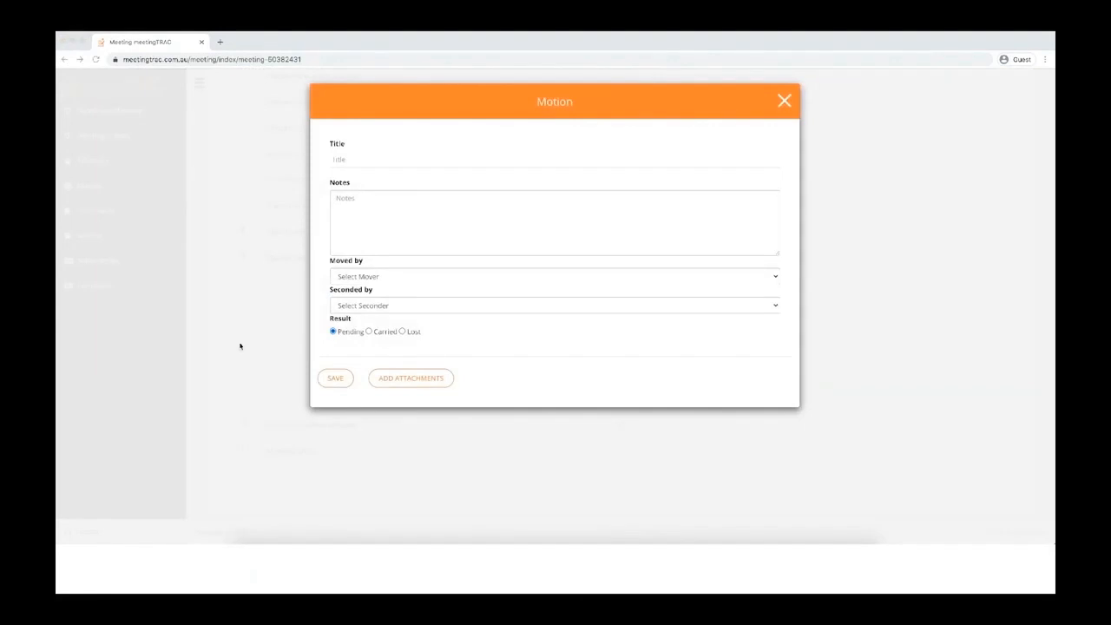
click(374, 160)
text(That meetingTRAC Club Incorporated adopt its proposed new constitution as the rules of the association)
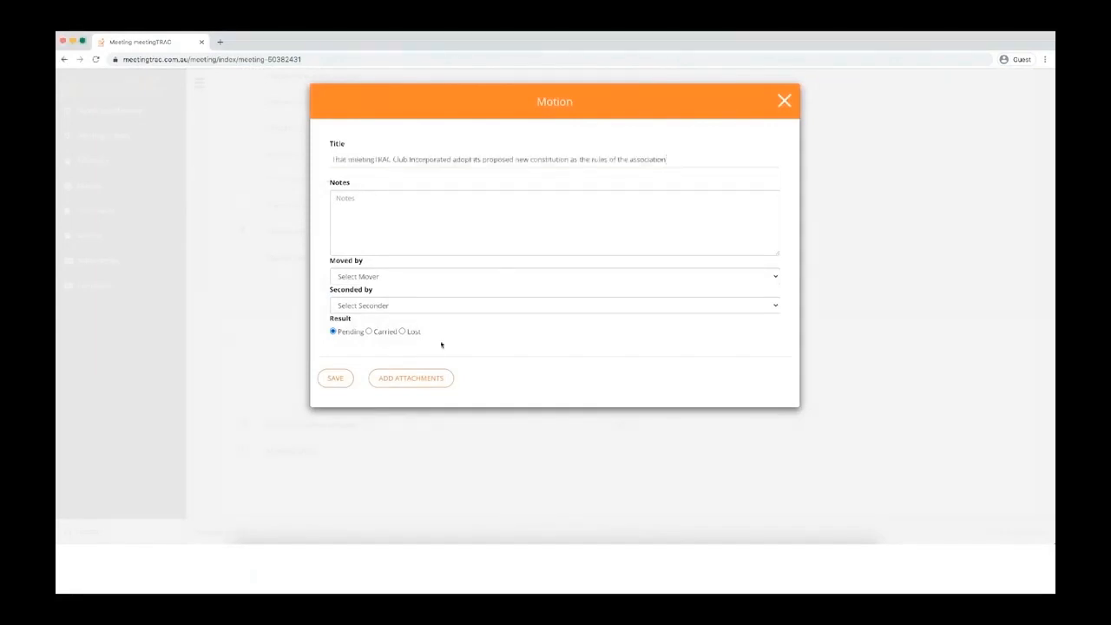
click(393, 377)
click(374, 184)
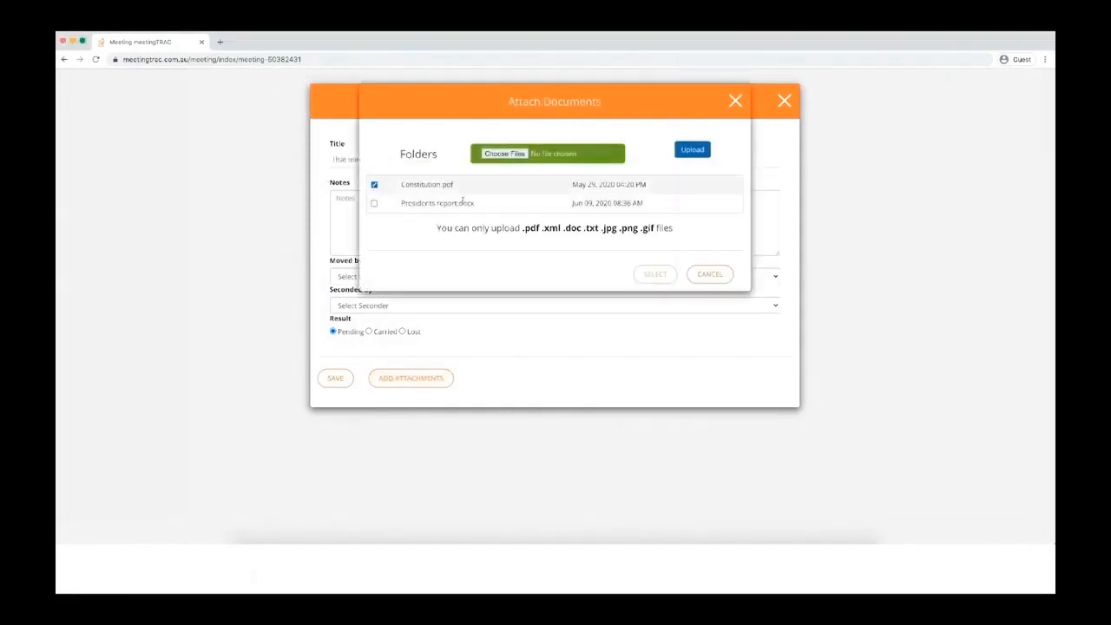
click(653, 274)
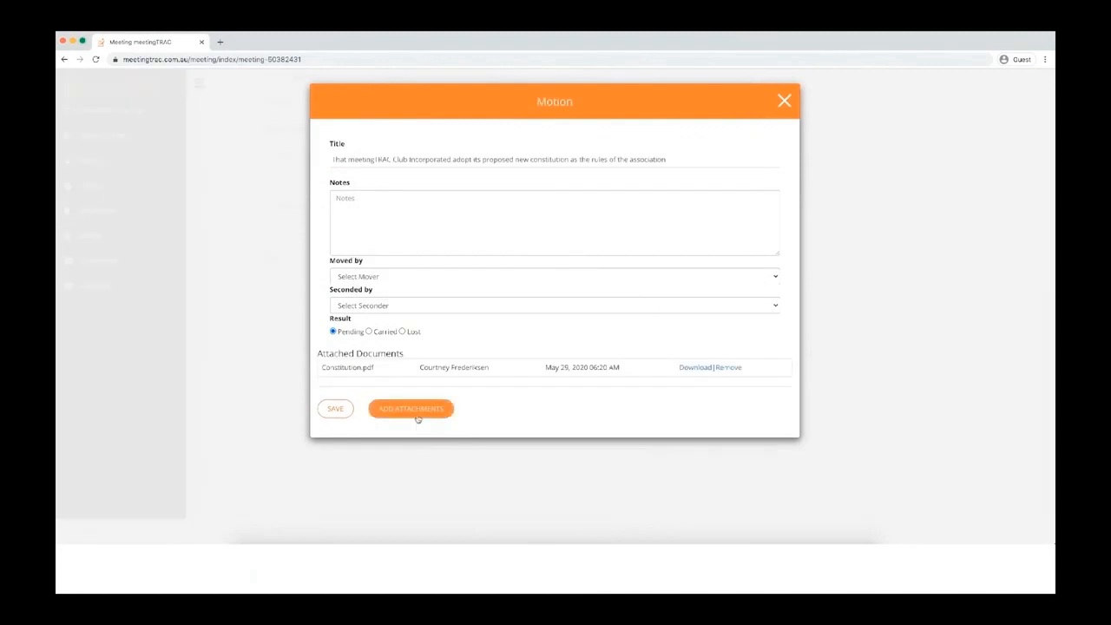
click(333, 408)
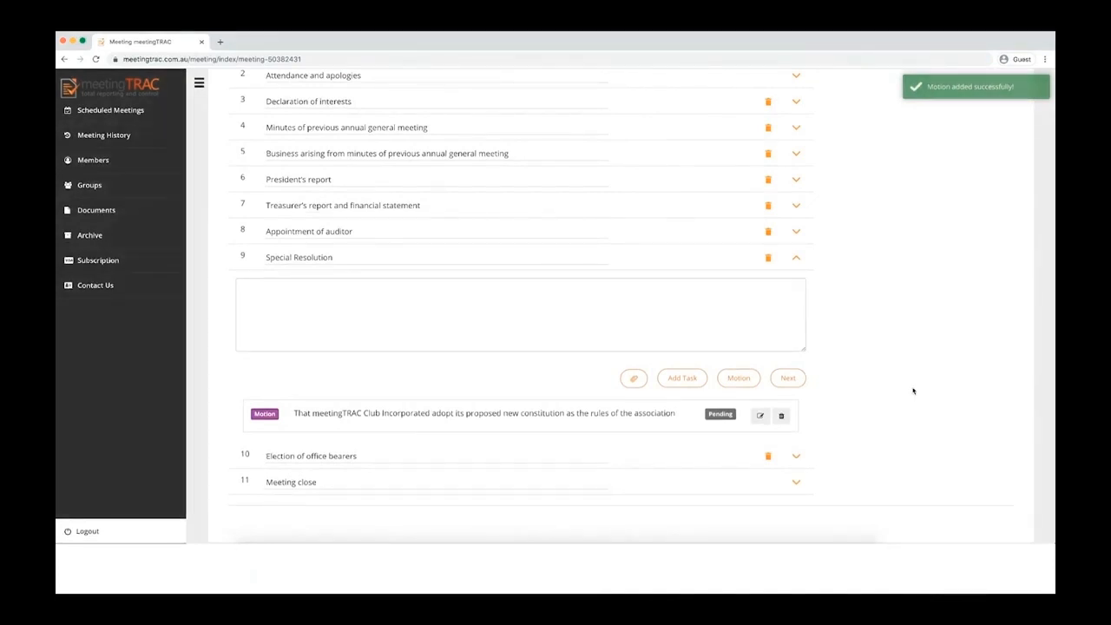
scroll(907, 399, up, 5)
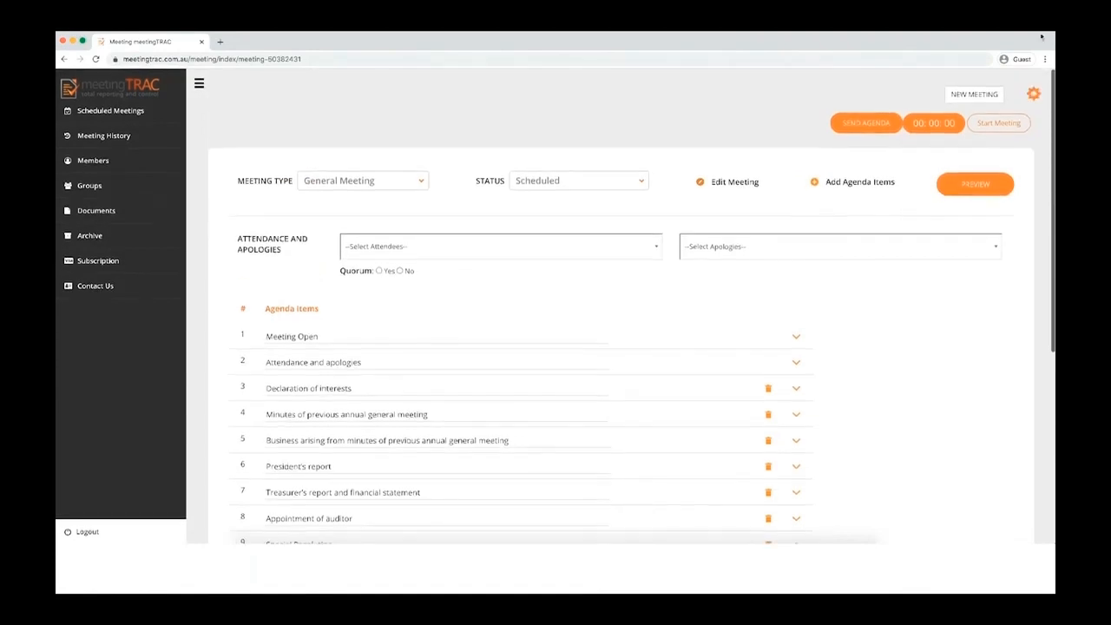
click(1032, 92)
scroll(427, 397, down, 5)
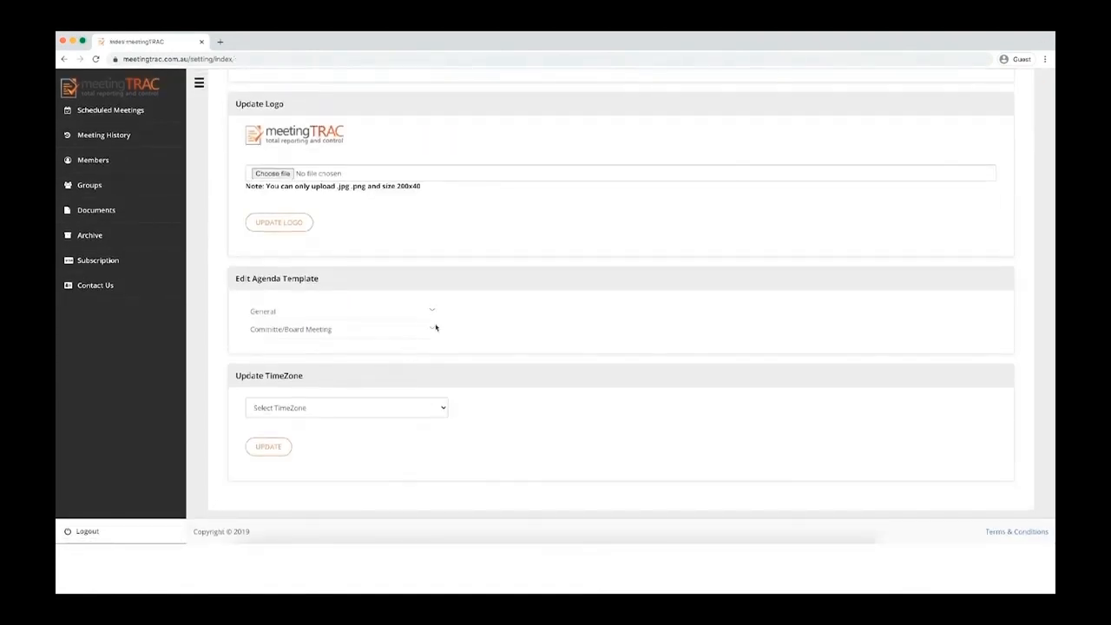
click(433, 311)
scroll(464, 370, down, 1)
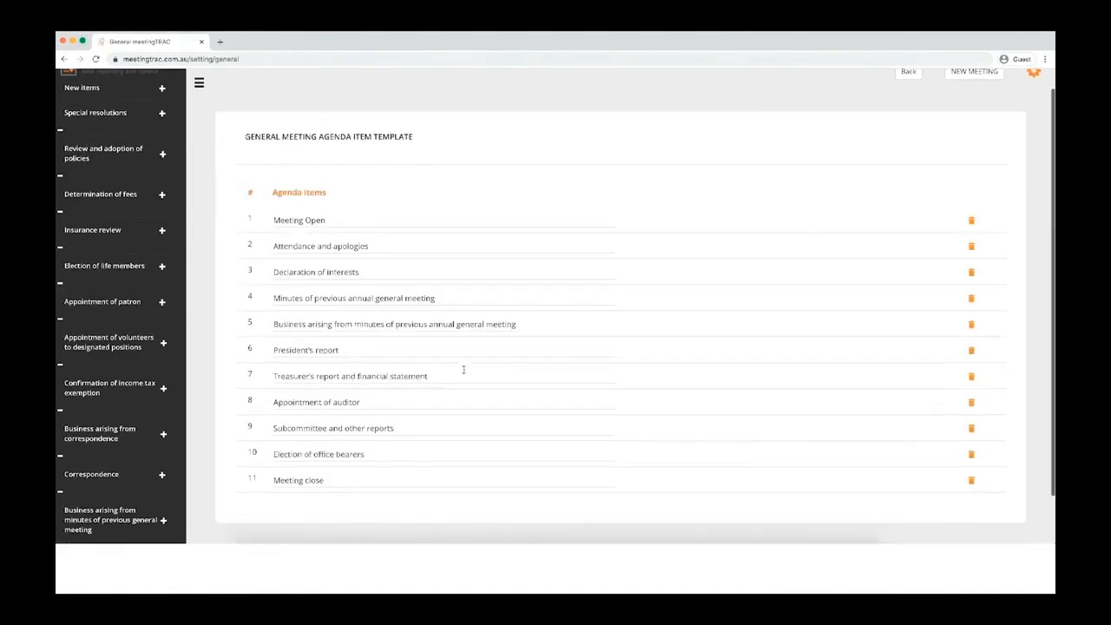
scroll(157, 279, up, 1)
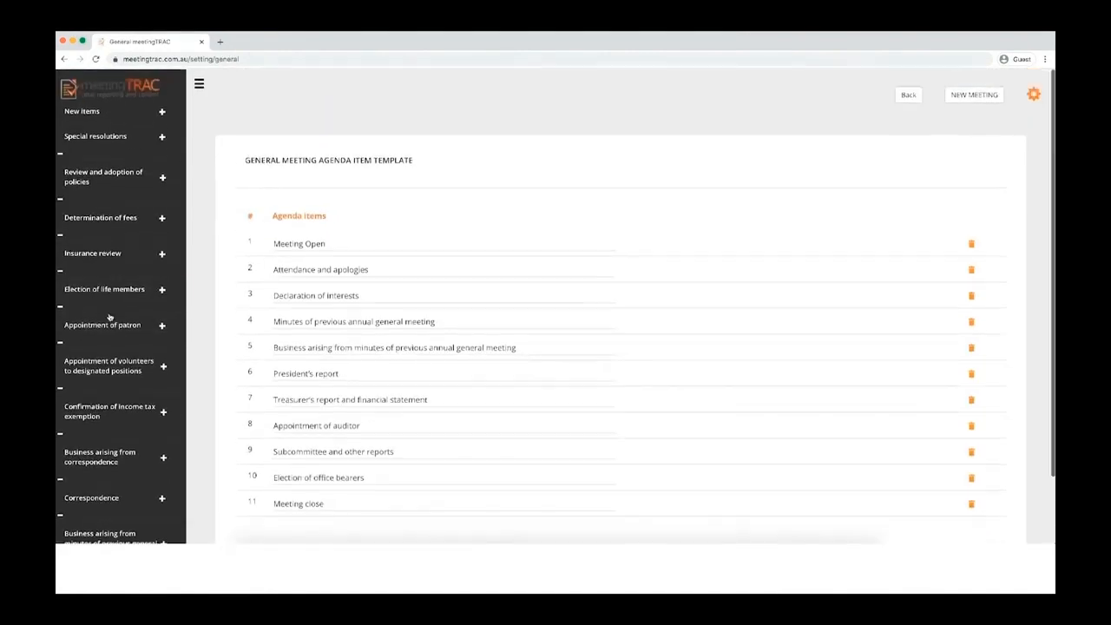
click(108, 366)
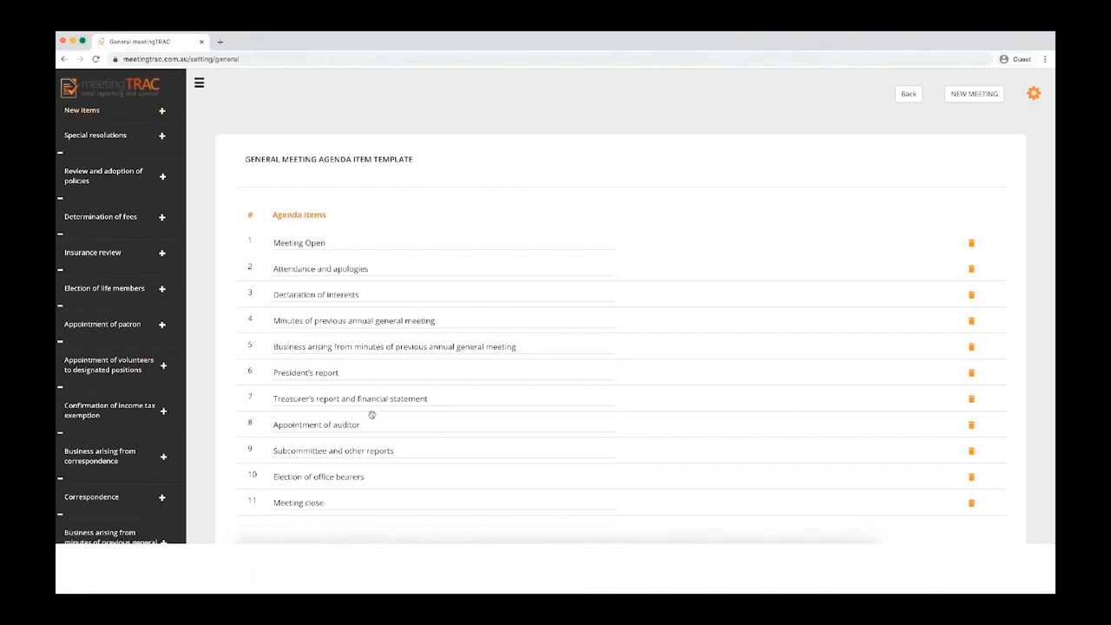
scroll(371, 414, down, 1)
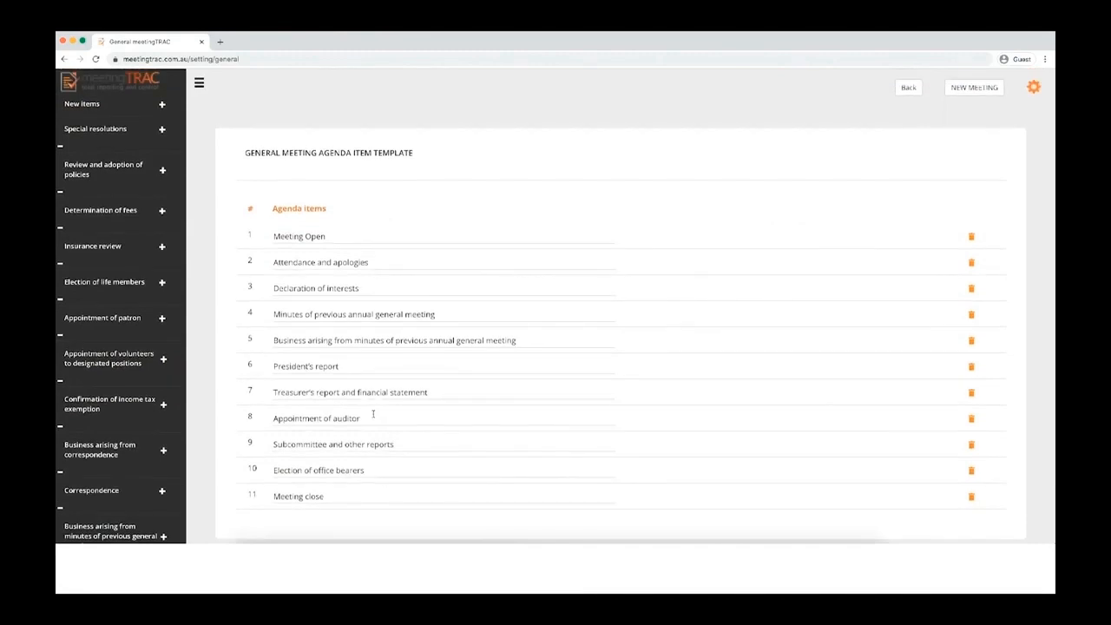
scroll(365, 407, up, 1)
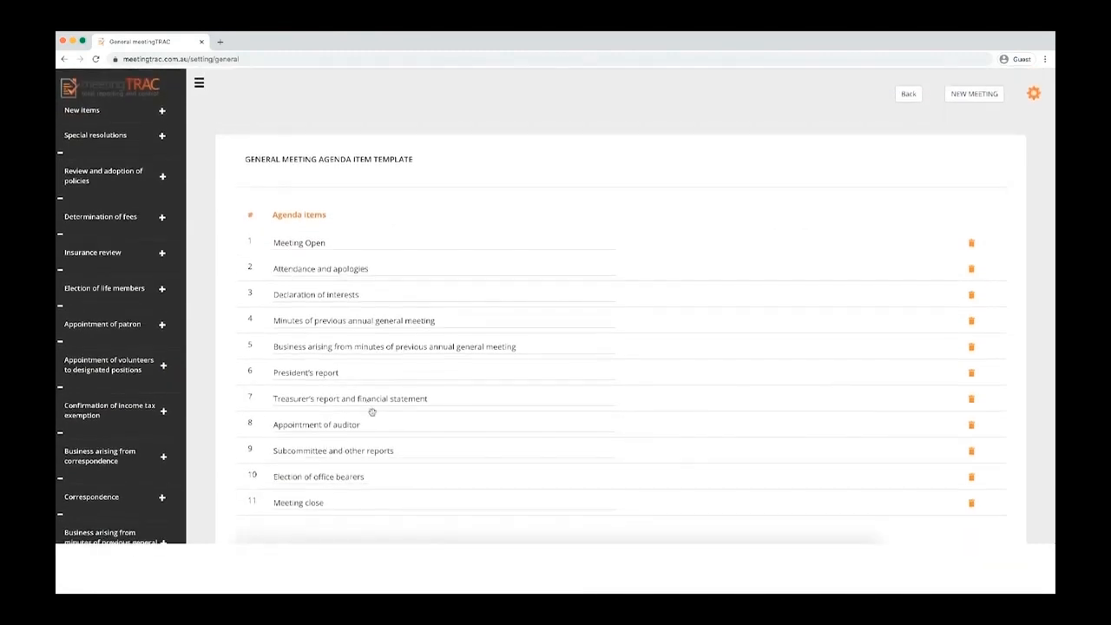
click(907, 95)
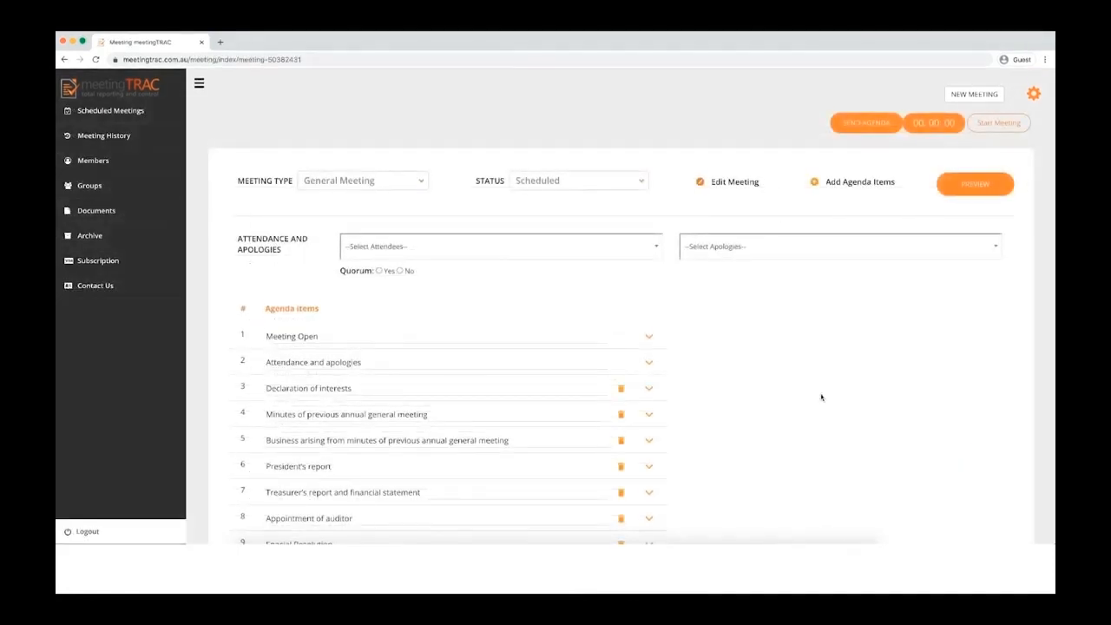
Step: Send the Our AGM agenda to The Board group
scroll(821, 395, down, 2)
scroll(821, 394, up, 2)
click(847, 125)
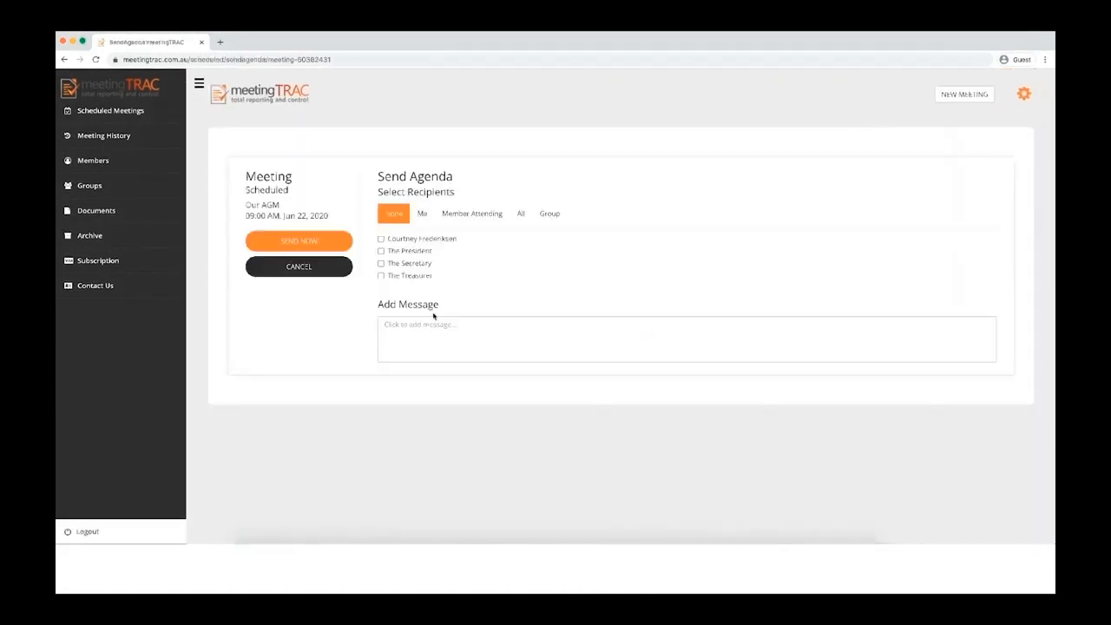
click(382, 252)
click(382, 264)
click(381, 275)
click(554, 215)
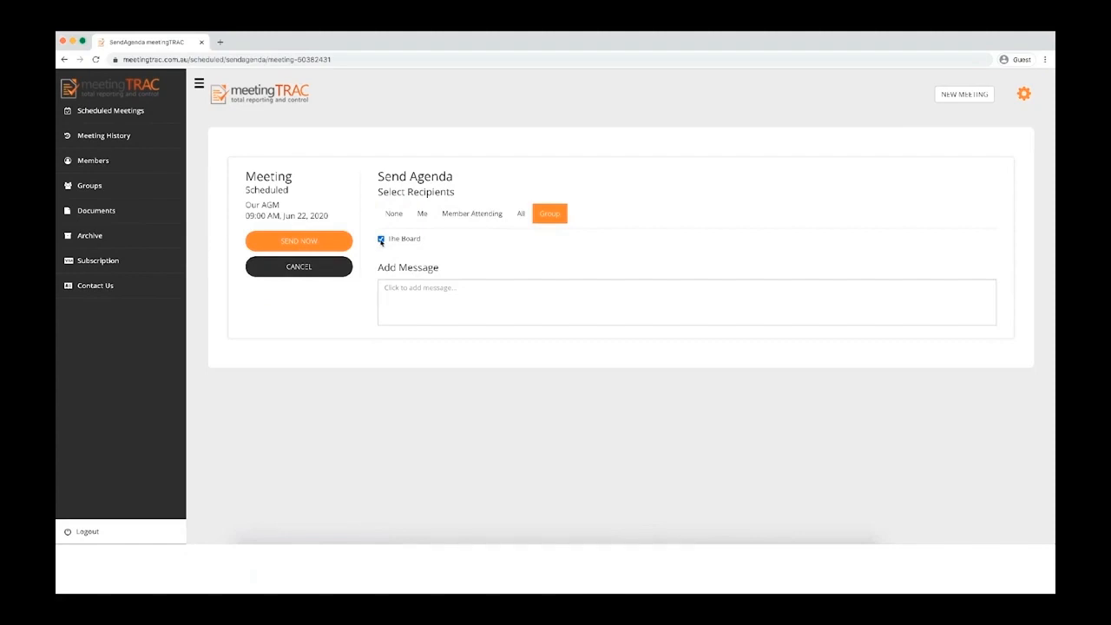
click(289, 271)
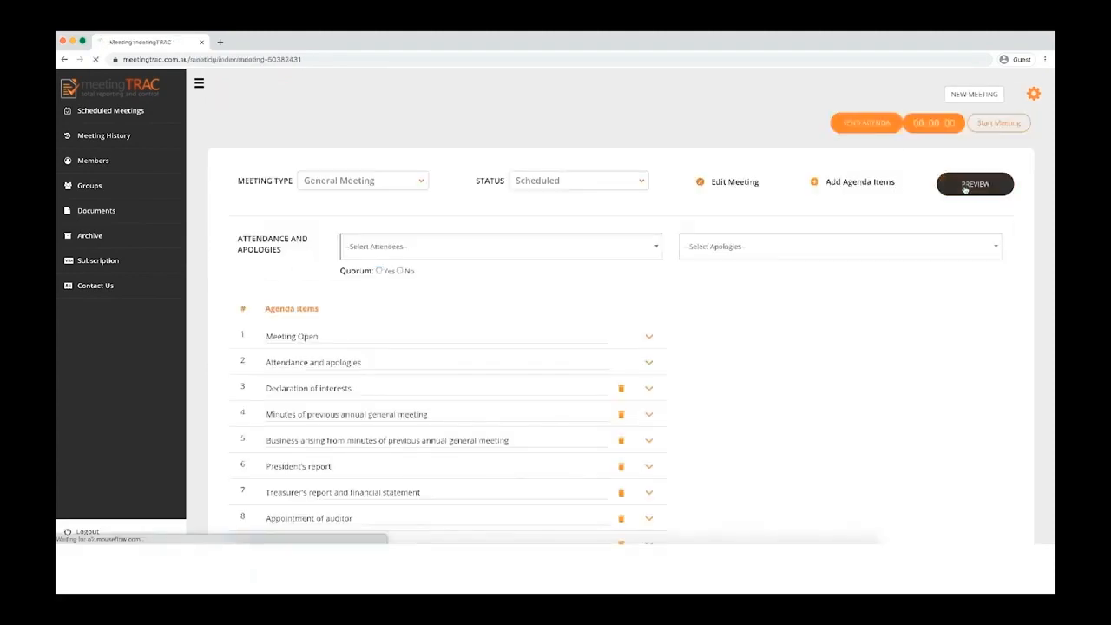
Step: Preview the agenda, scroll through it, and download it as Meeting.pdf
click(965, 188)
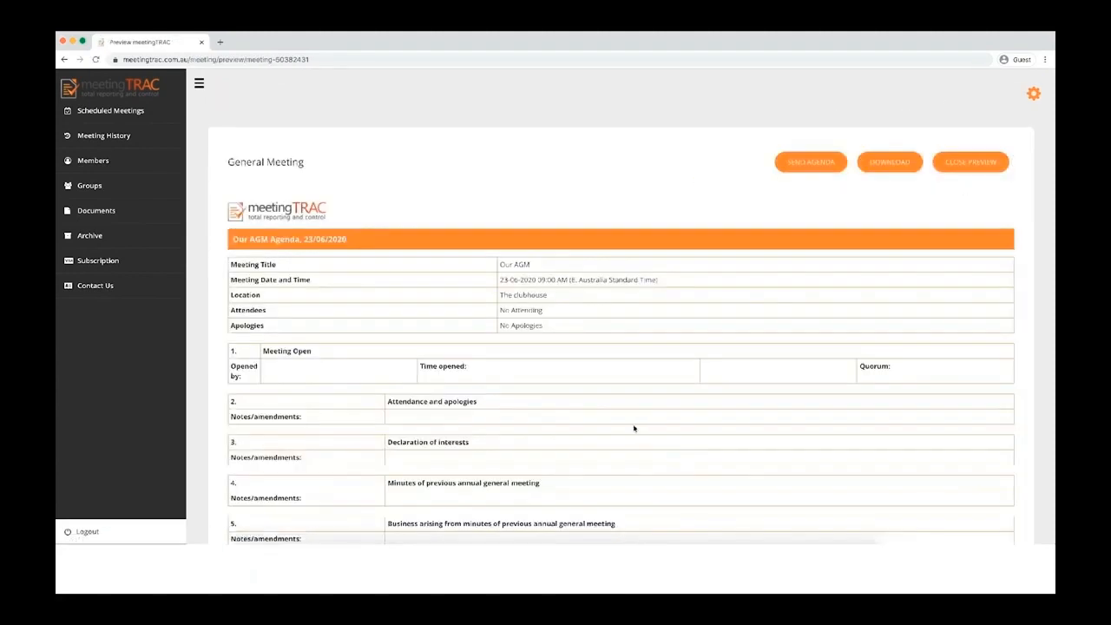
scroll(633, 428, down, 1)
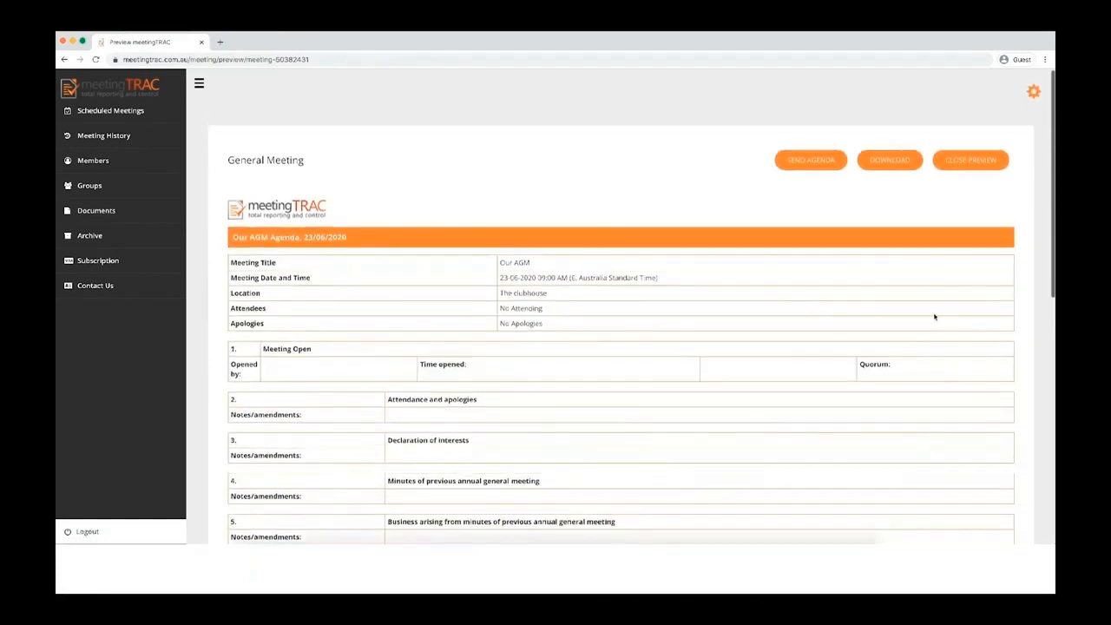
scroll(925, 317, down, 5)
scroll(925, 318, down, 3)
scroll(925, 318, up, 8)
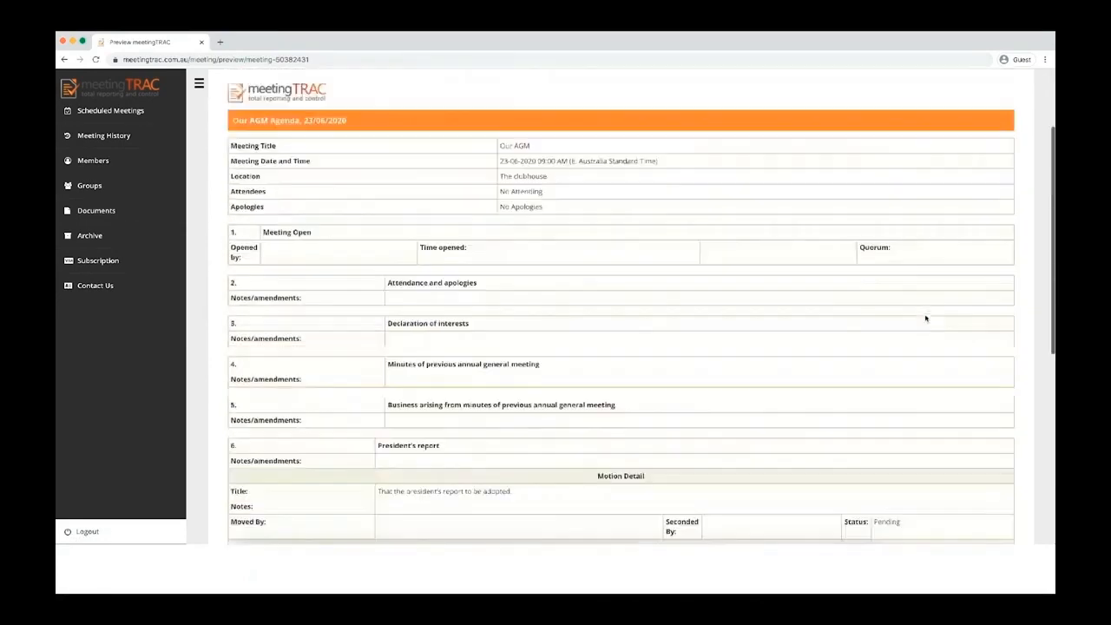
click(887, 166)
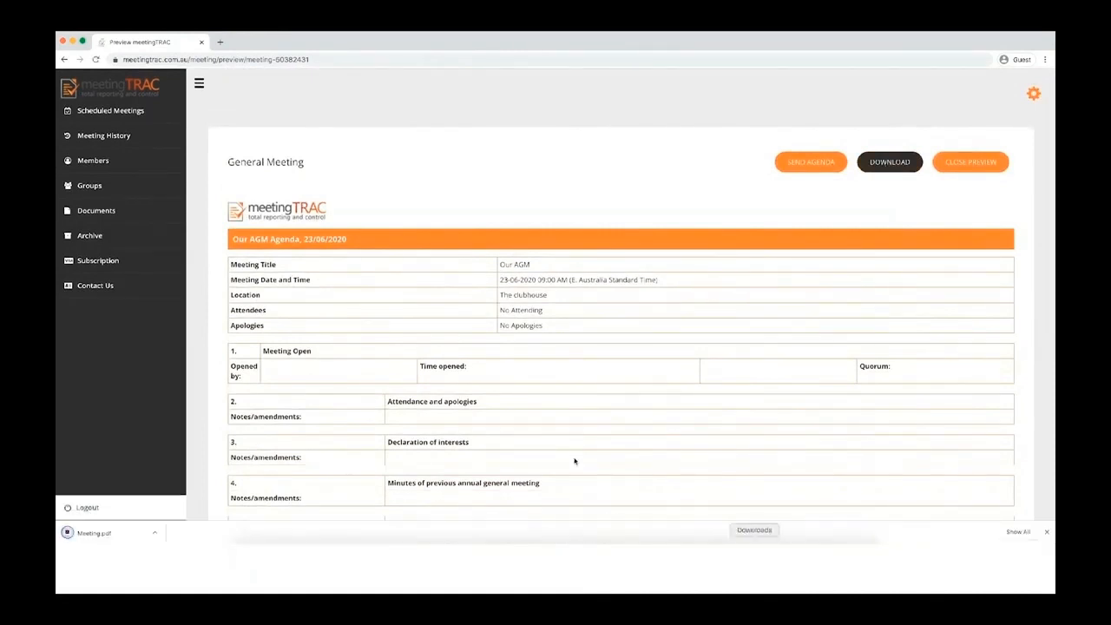
click(754, 560)
Step: Open Meeting.pdf from the Downloads folder in Acrobat and scroll to the end
click(757, 459)
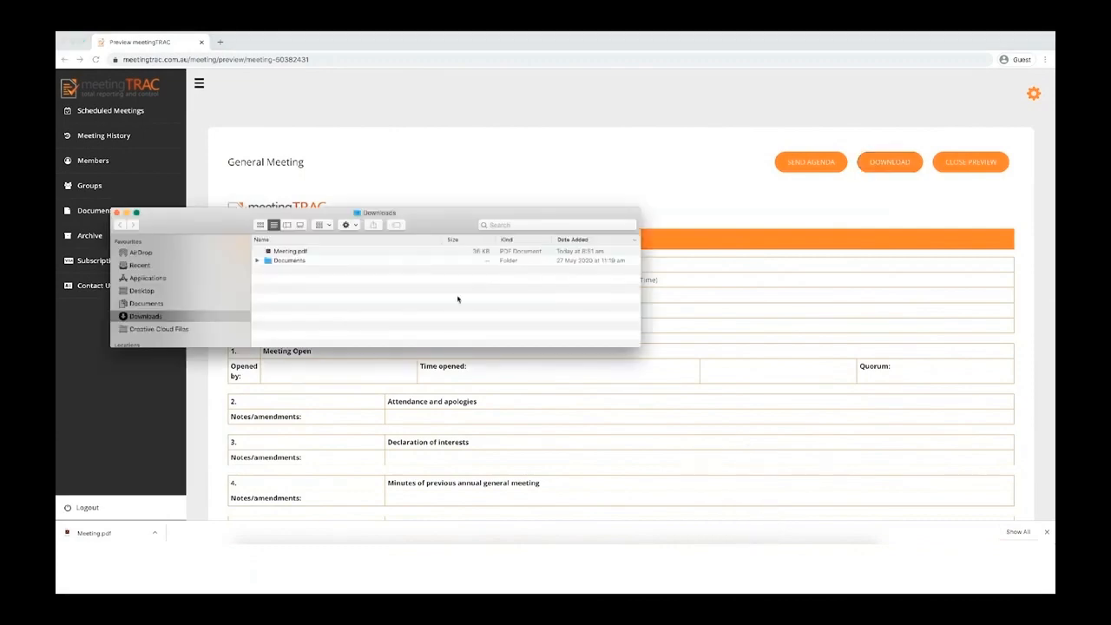
double_click(287, 249)
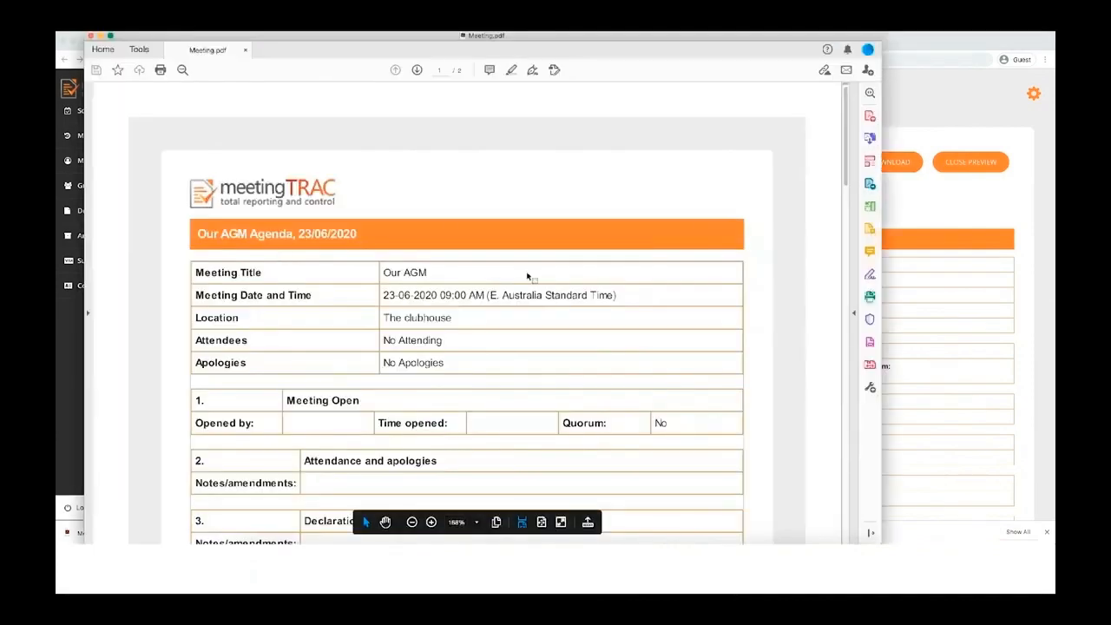
scroll(485, 279, down, 10)
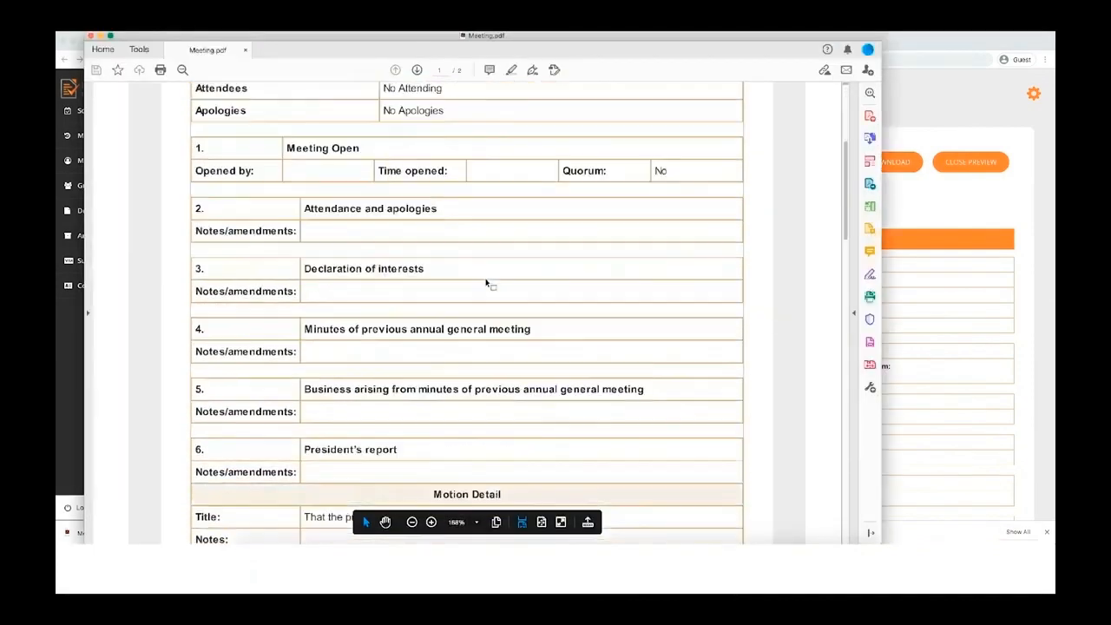
scroll(486, 278, down, 3)
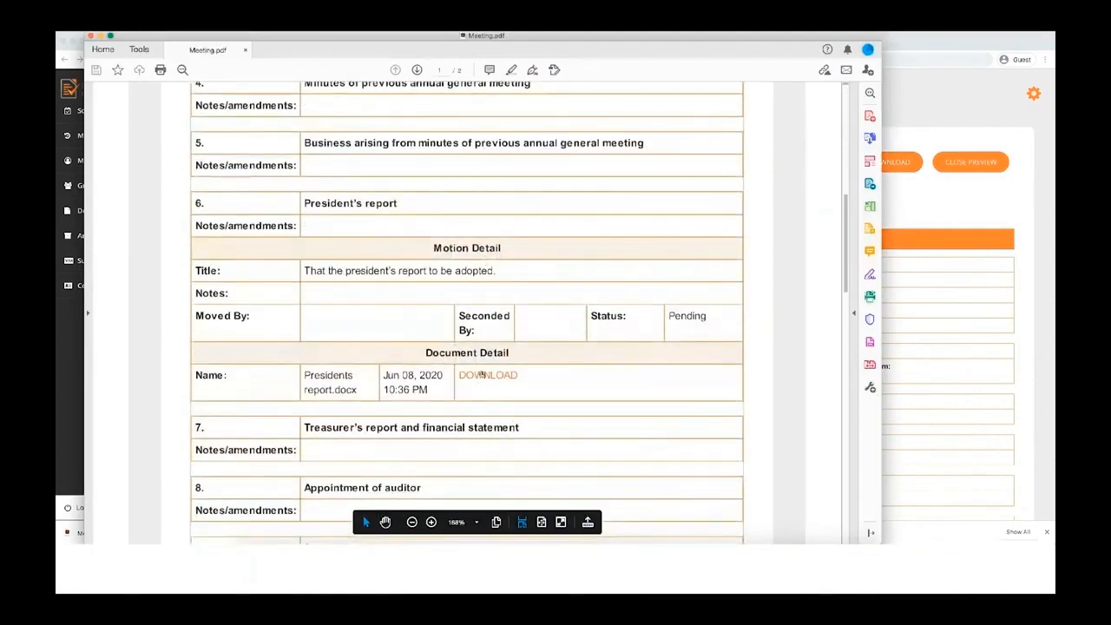
scroll(503, 390, down, 6)
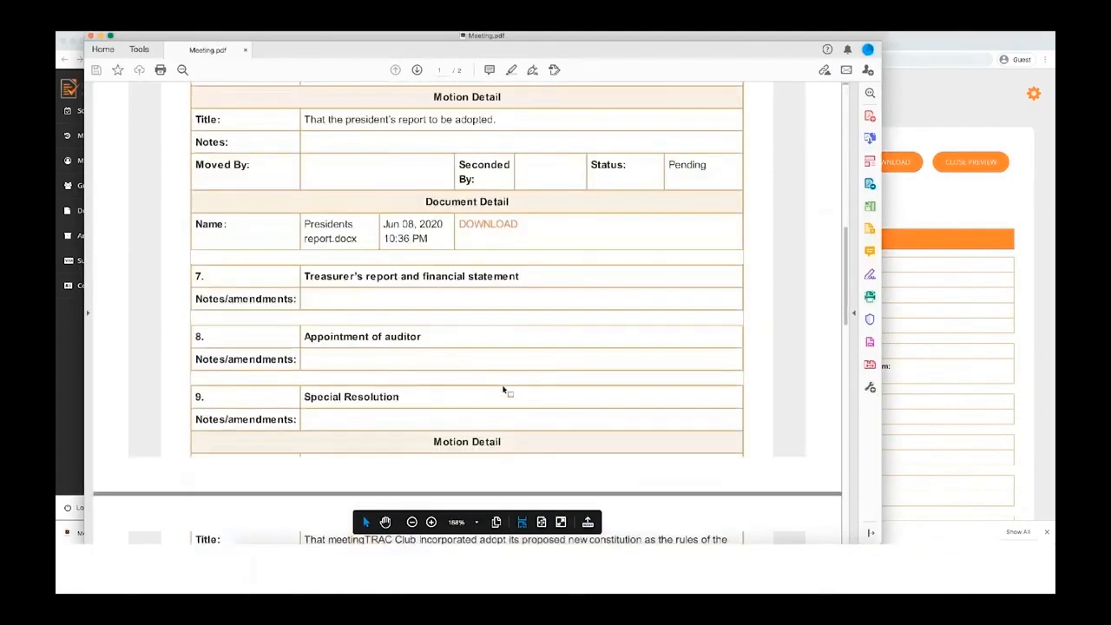
scroll(503, 390, down, 8)
Step: Open and close the attached Constitution.pdf, then reopen the Our AGM meeting to run it
click(486, 212)
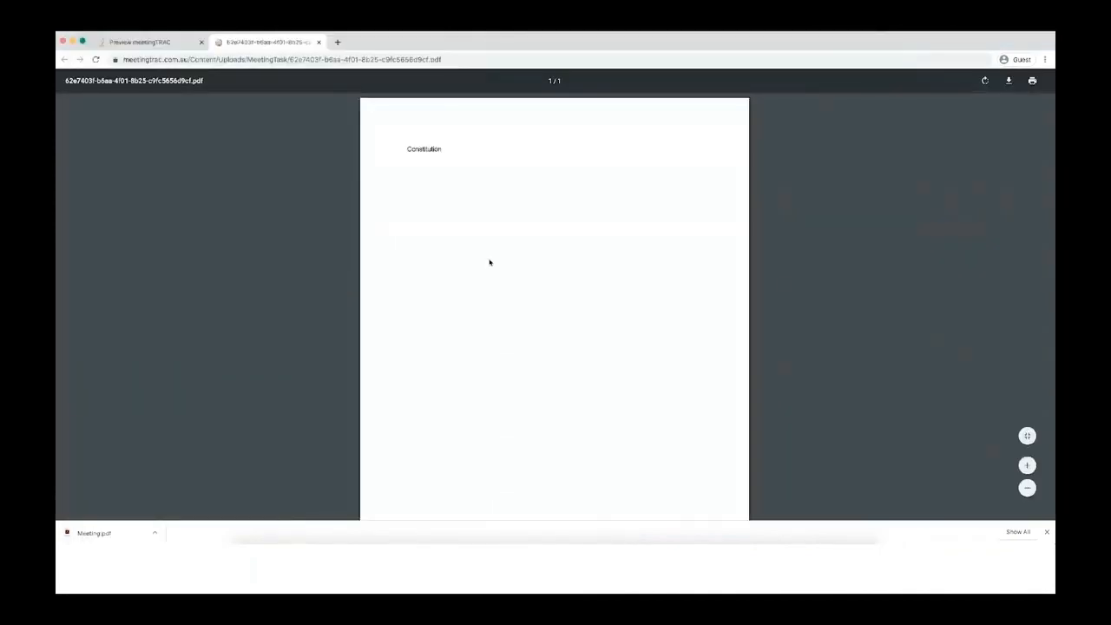
click(318, 41)
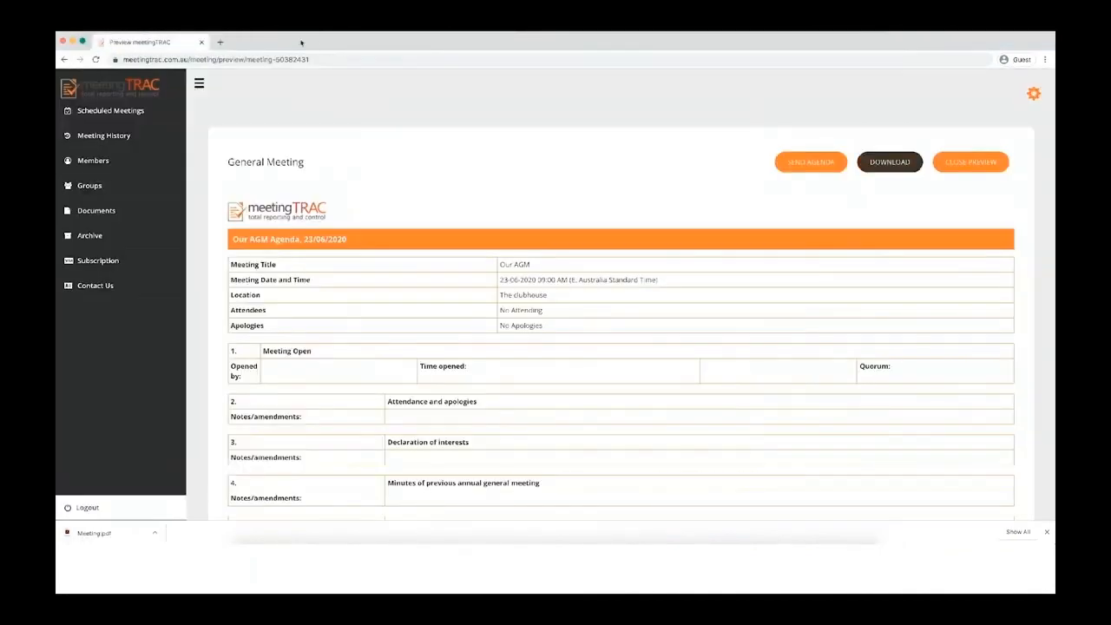
click(1047, 531)
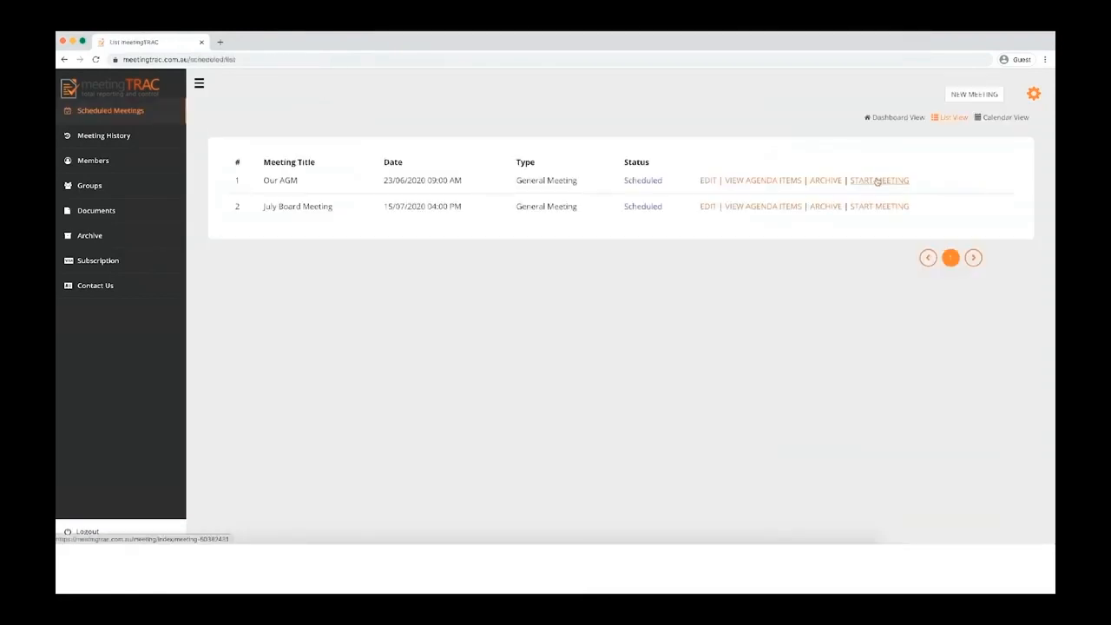
click(877, 181)
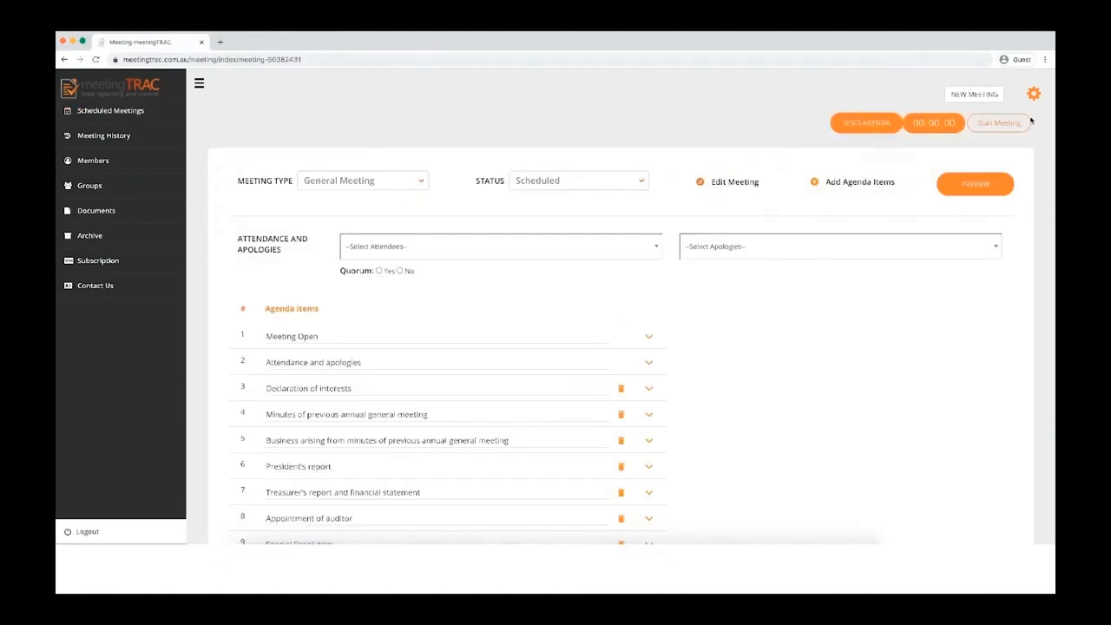
Step: Start the Our AGM meeting and add The President, The Secretary and The Treasurer as attendees
click(1003, 126)
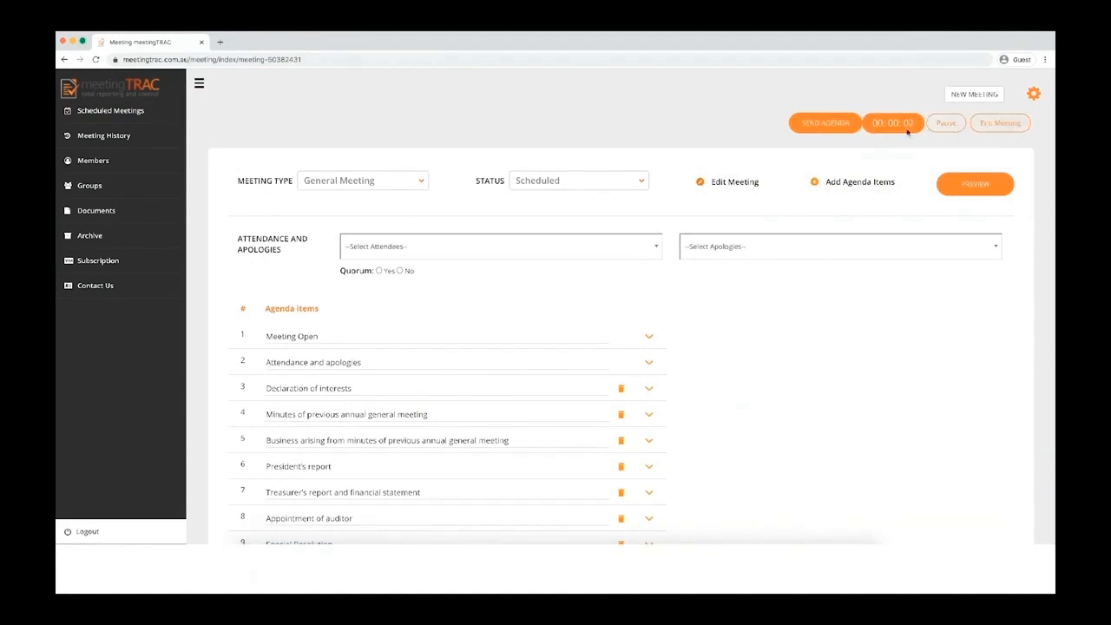
click(379, 253)
click(377, 301)
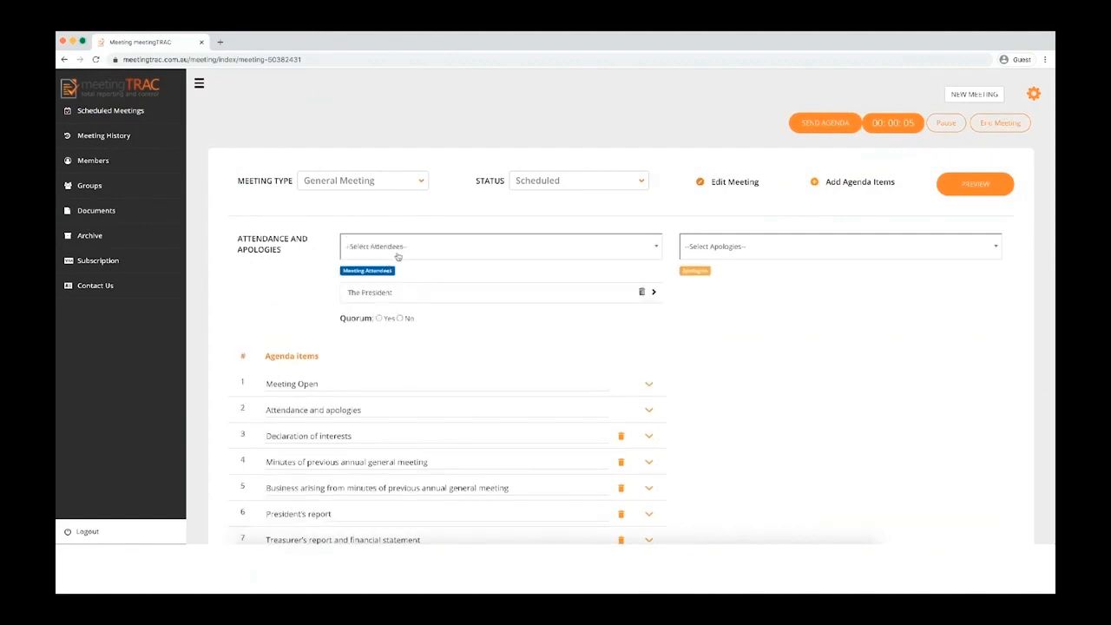
click(399, 249)
click(382, 314)
click(398, 249)
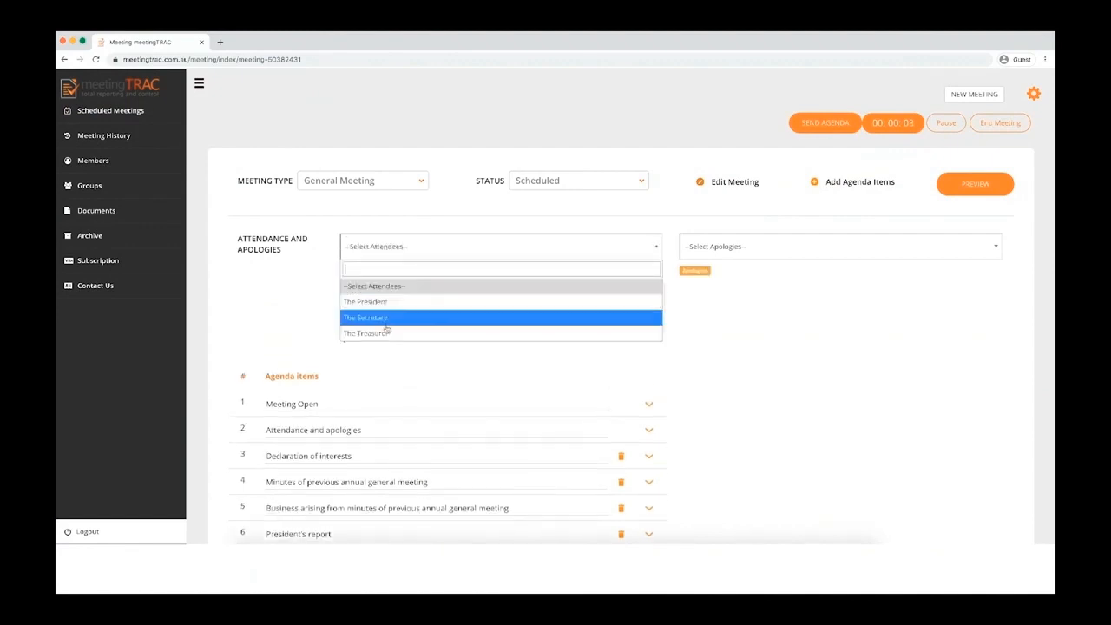
click(390, 330)
Step: Move The President to apologies and back to attendees, then record the quorum as met
click(653, 293)
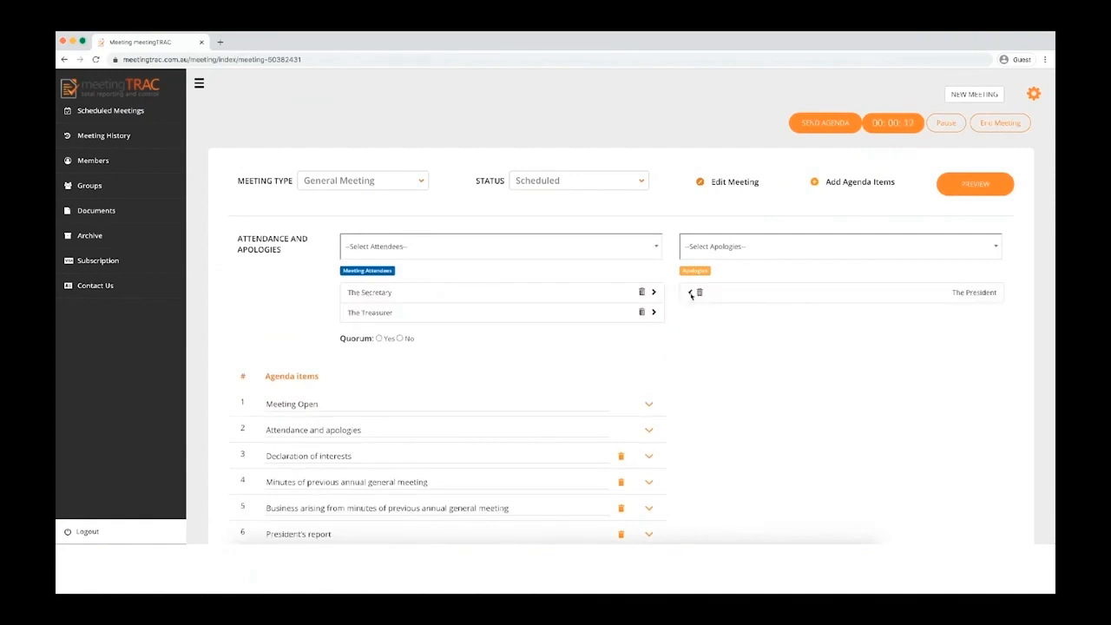
click(688, 293)
click(379, 359)
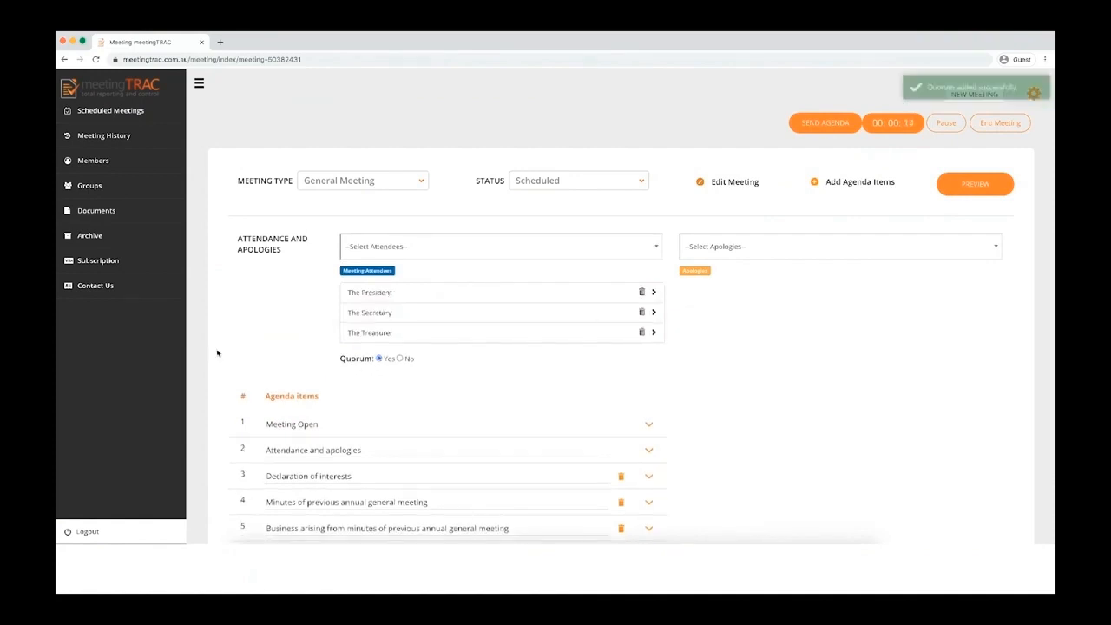
scroll(243, 355, down, 3)
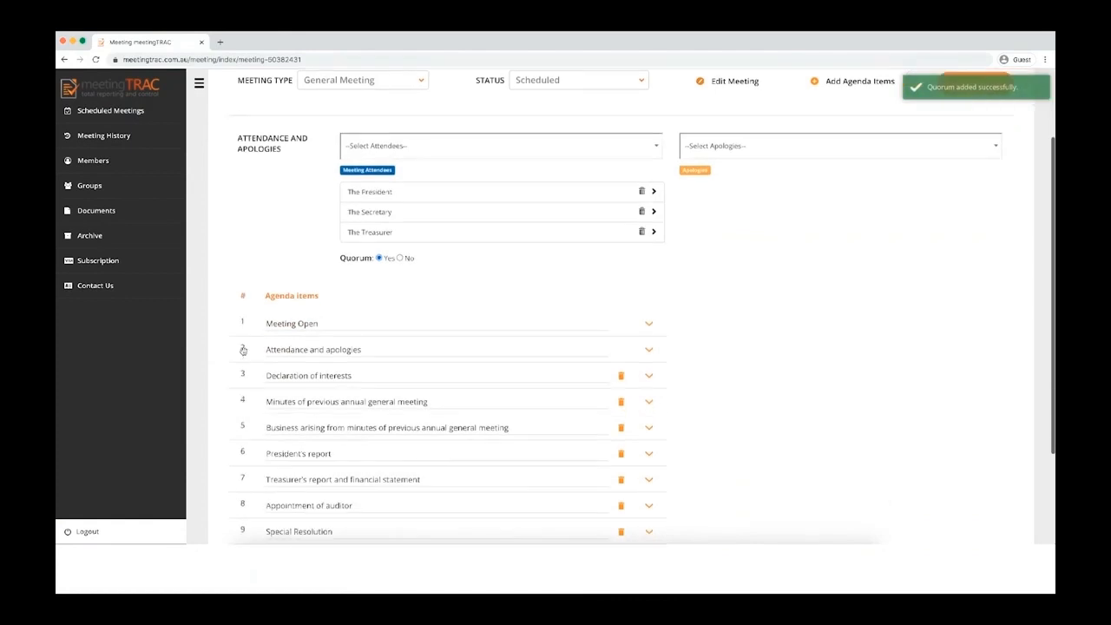
scroll(244, 350, down, 1)
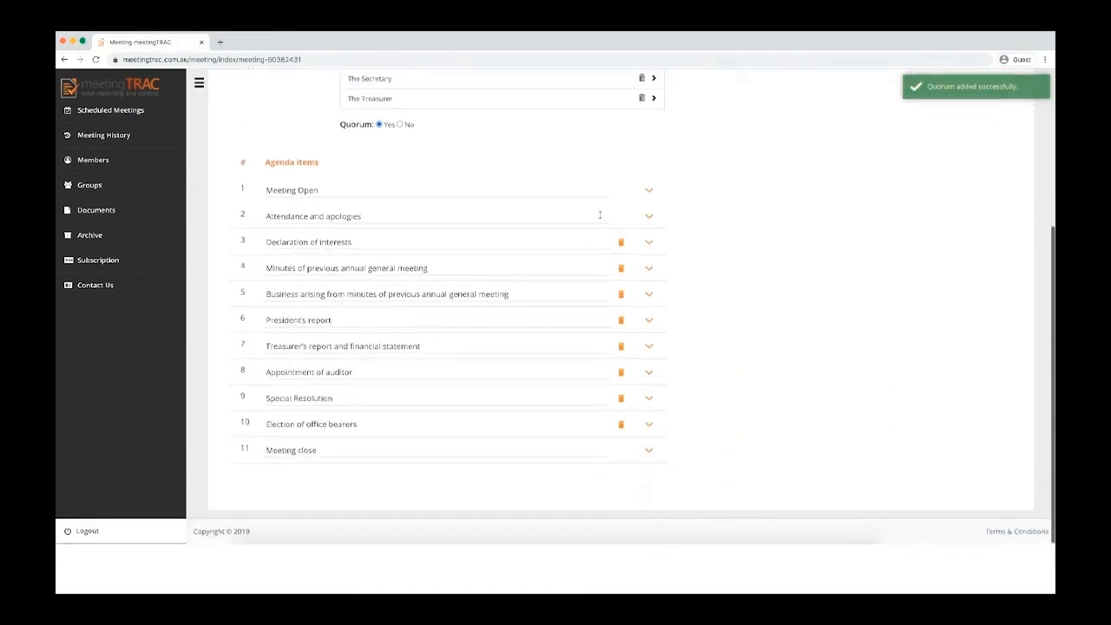
Step: Record the member who opened the meeting at 05:00 PM, then expand the previous AGM minutes item
click(650, 190)
click(362, 249)
click(352, 258)
click(450, 227)
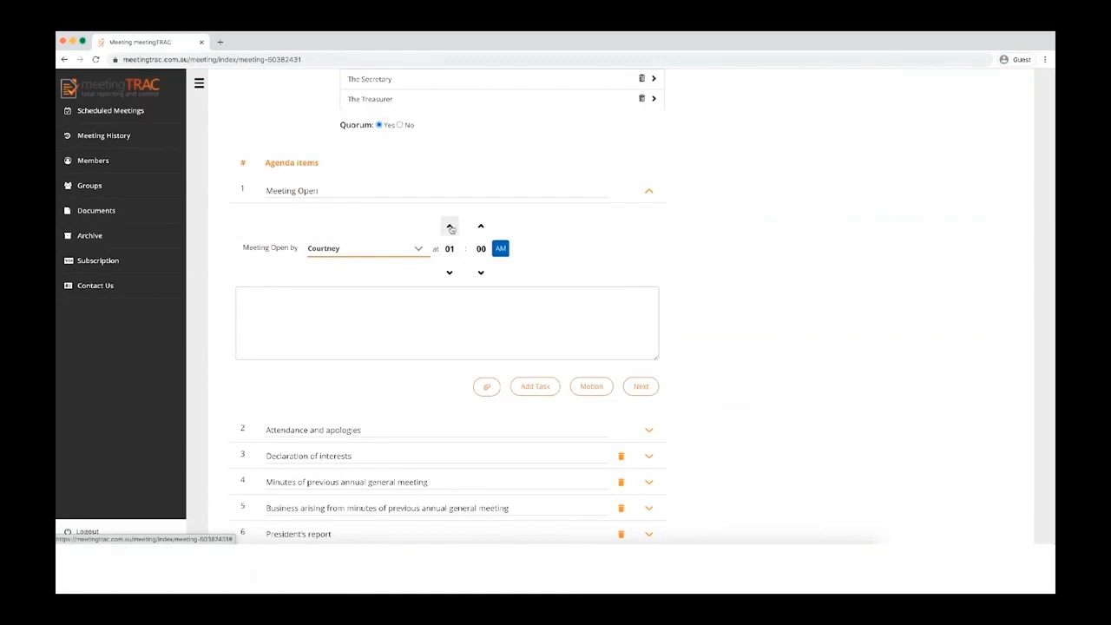
click(500, 248)
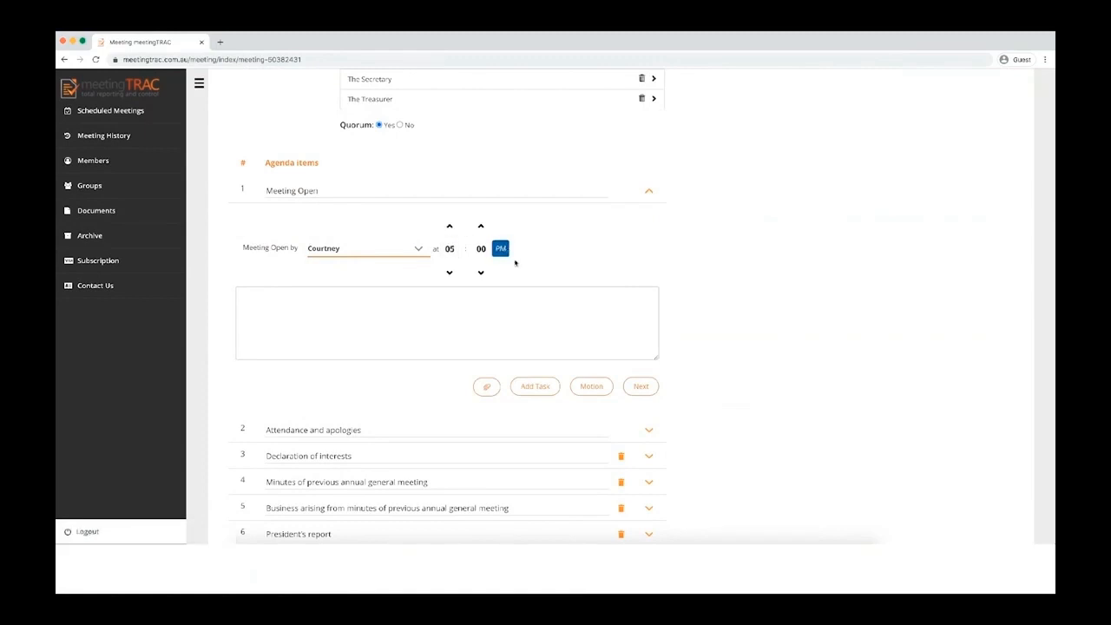
scroll(761, 389, down, 3)
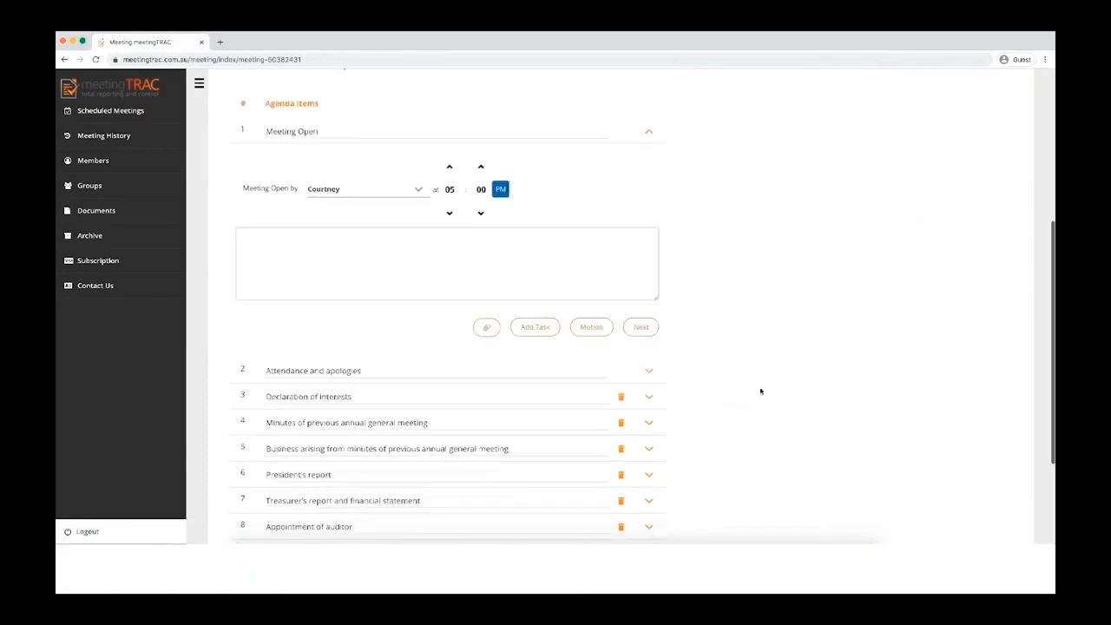
click(648, 298)
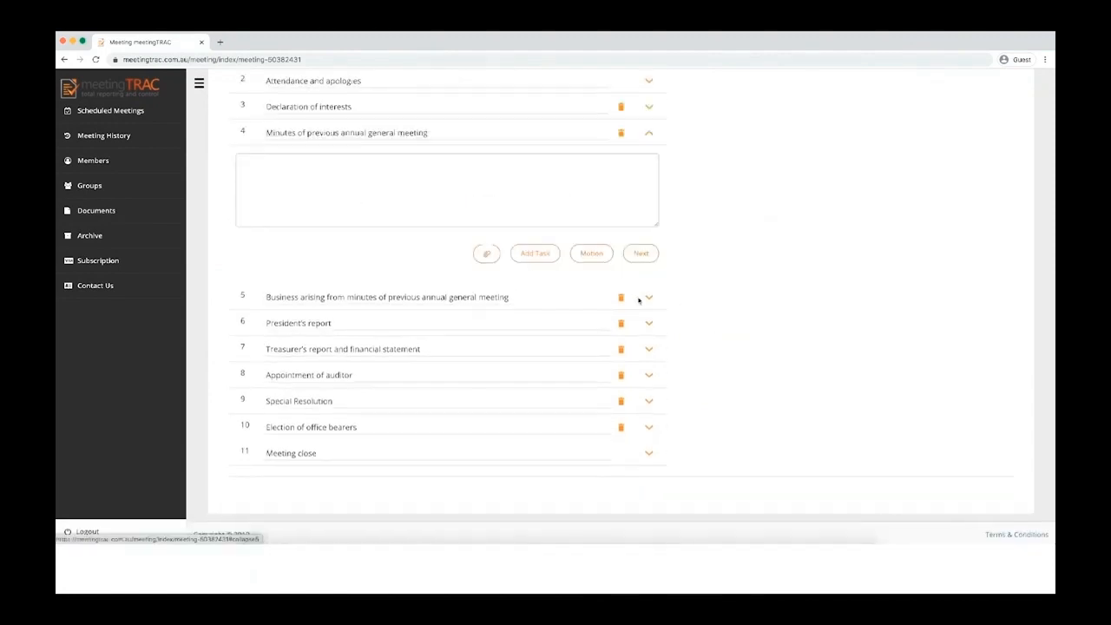
Step: Add a carried motion confirming the previous minutes, moved by The President and seconded by The Secretary
click(586, 257)
click(351, 157)
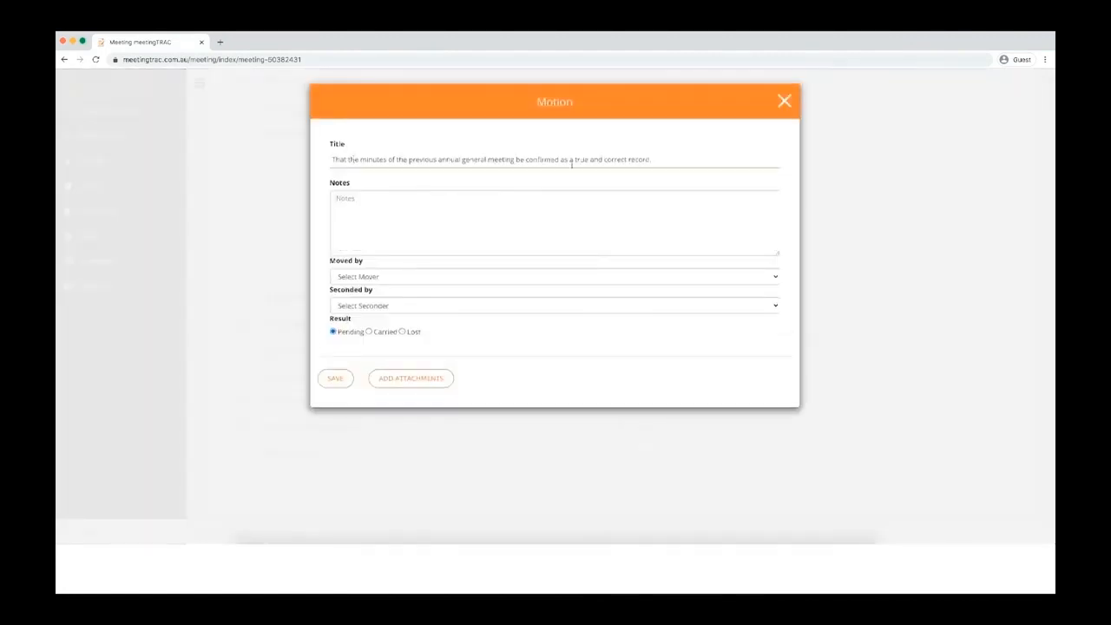
click(367, 276)
click(368, 296)
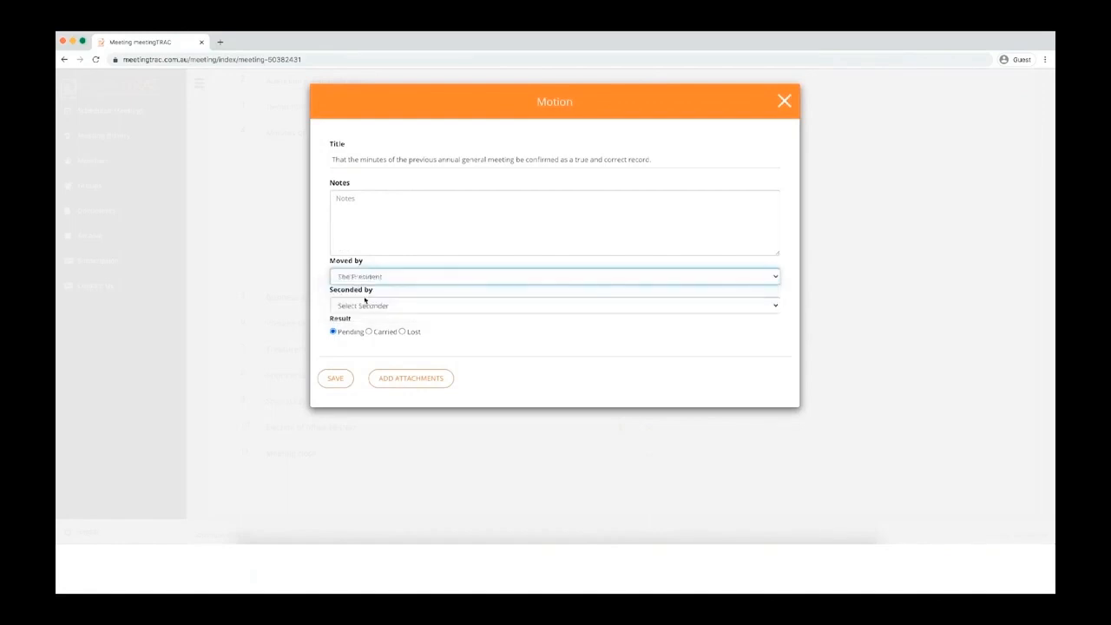
click(369, 306)
click(382, 334)
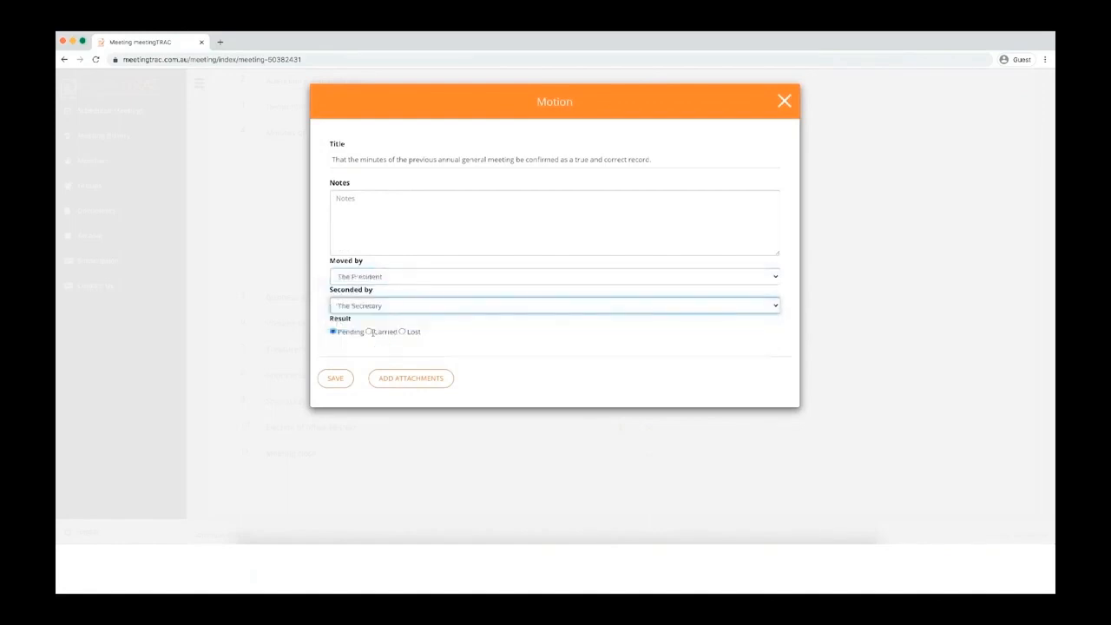
click(369, 332)
click(334, 379)
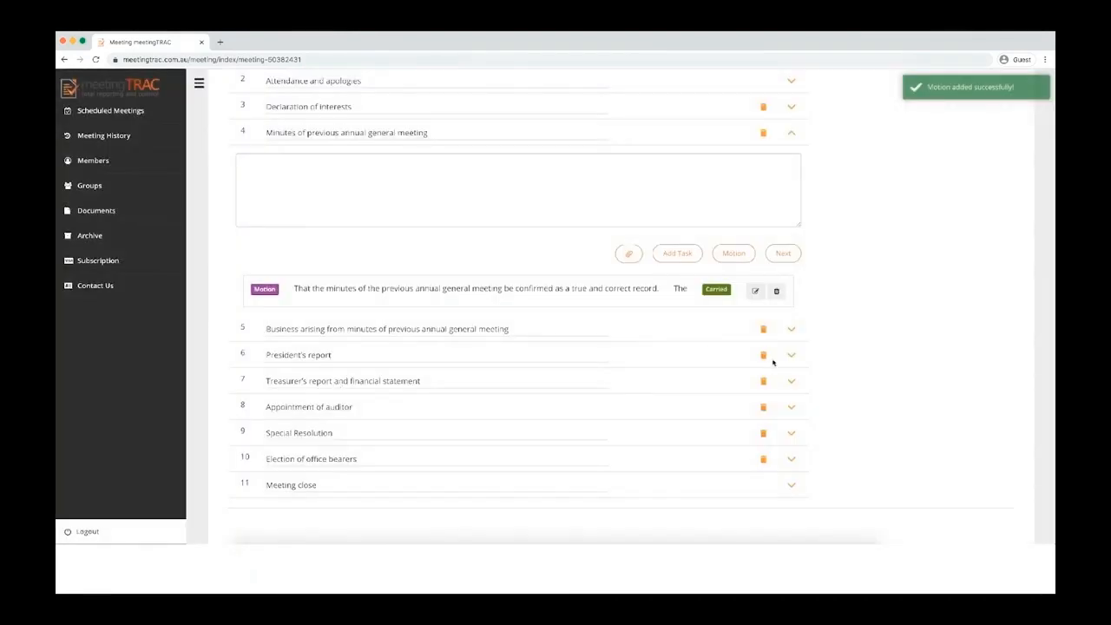
click(677, 253)
Step: Save 'New task' with notes 'Task details', assigned to a member and due 16 June 2020
click(358, 162)
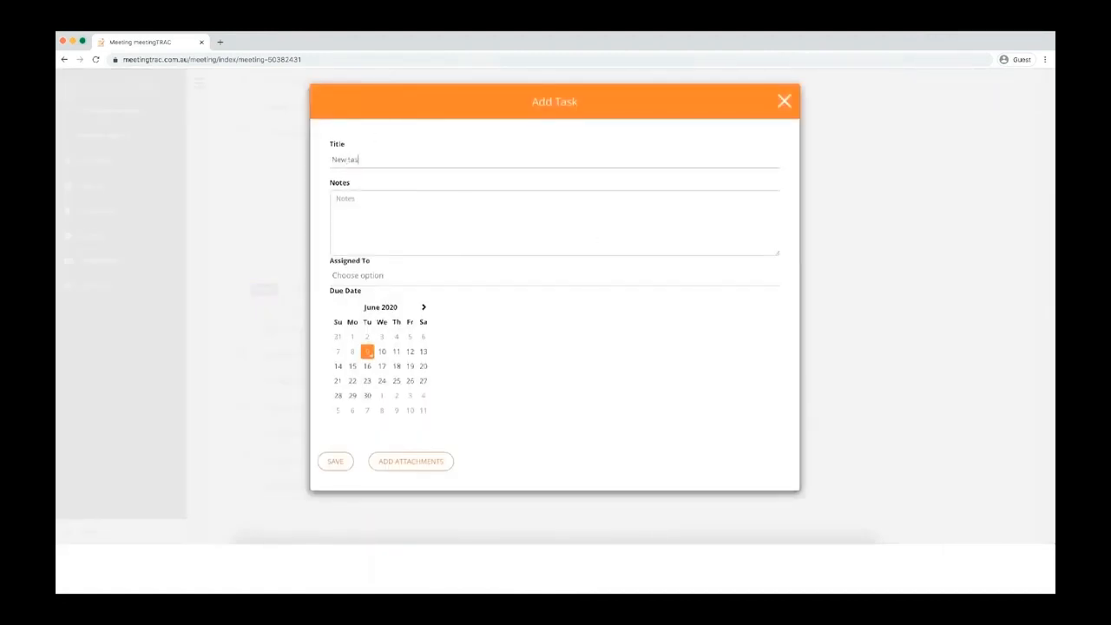
click(372, 191)
text(Task details)
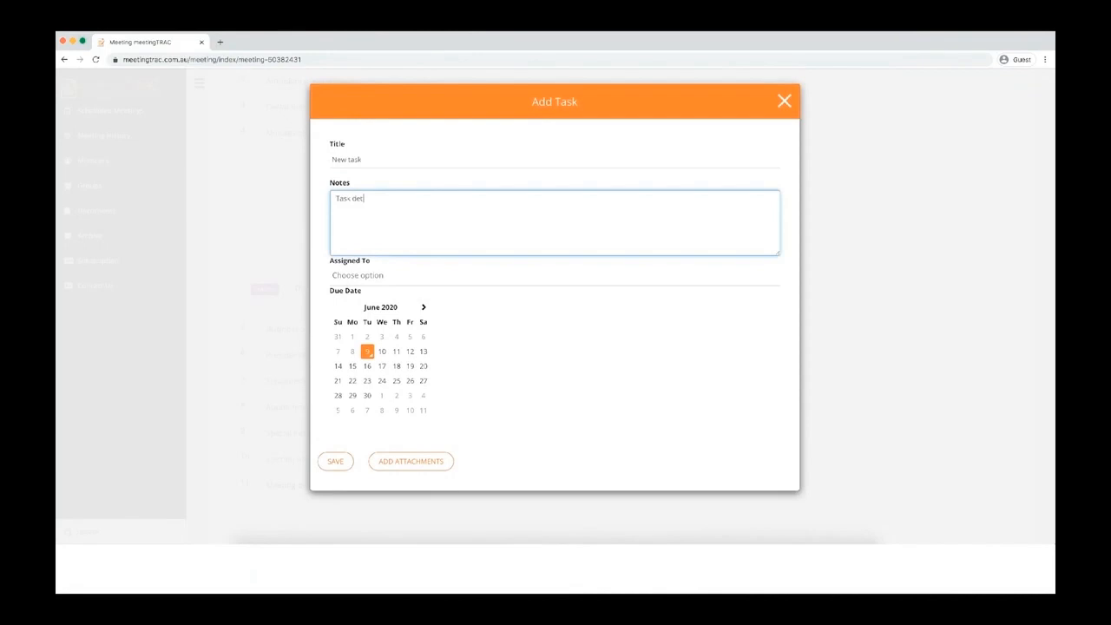
click(358, 278)
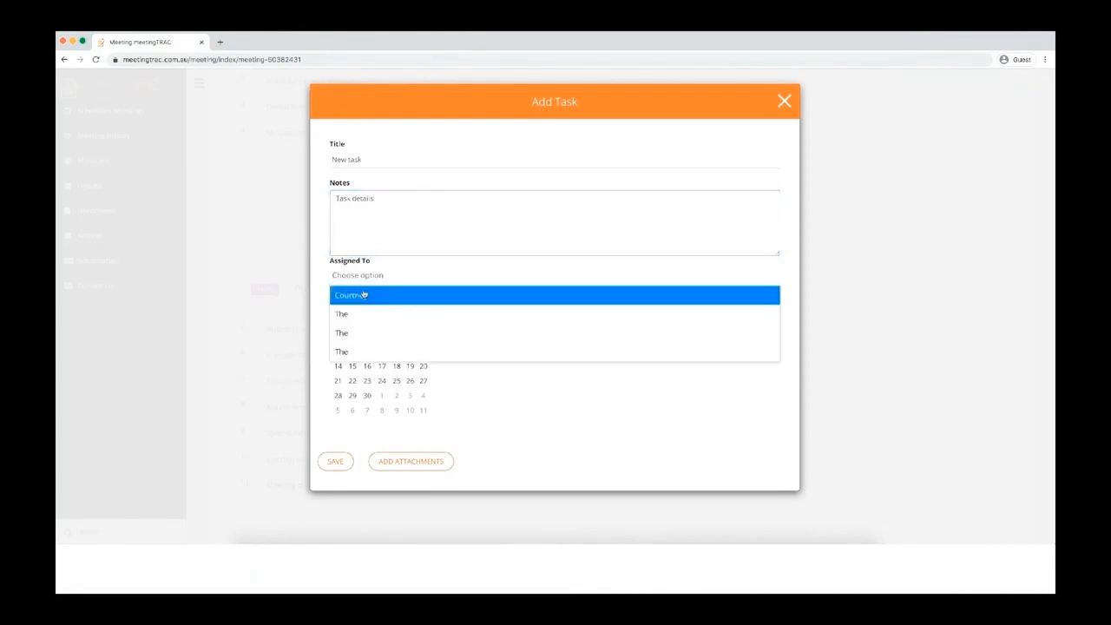
click(367, 292)
click(669, 449)
click(367, 373)
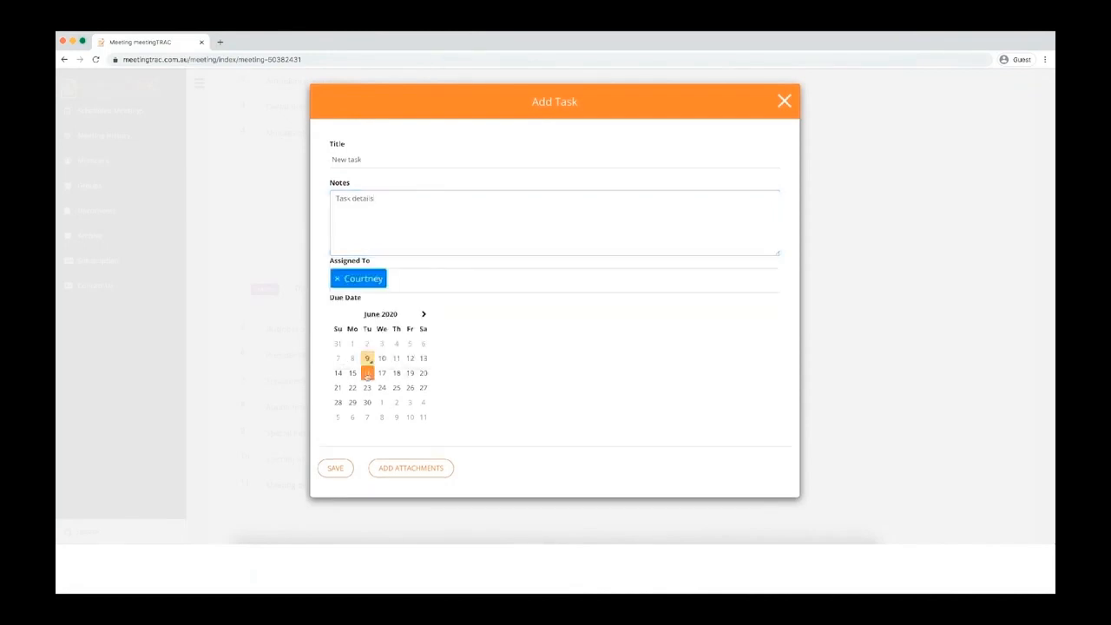
click(334, 472)
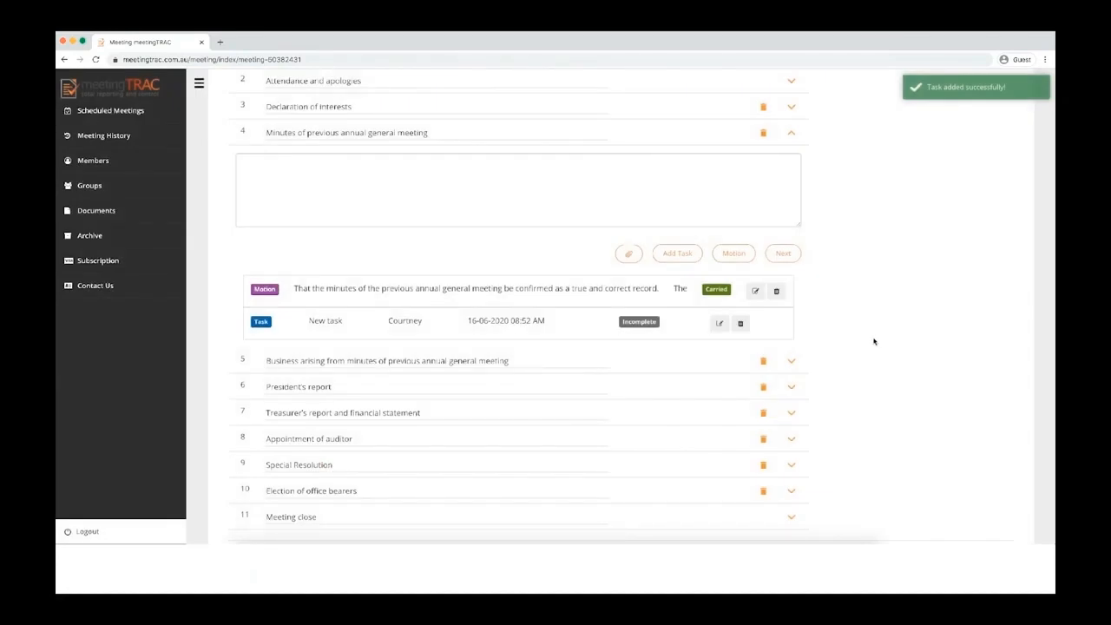
Step: Save the note 'General' for agenda item 4
click(394, 190)
text(General no)
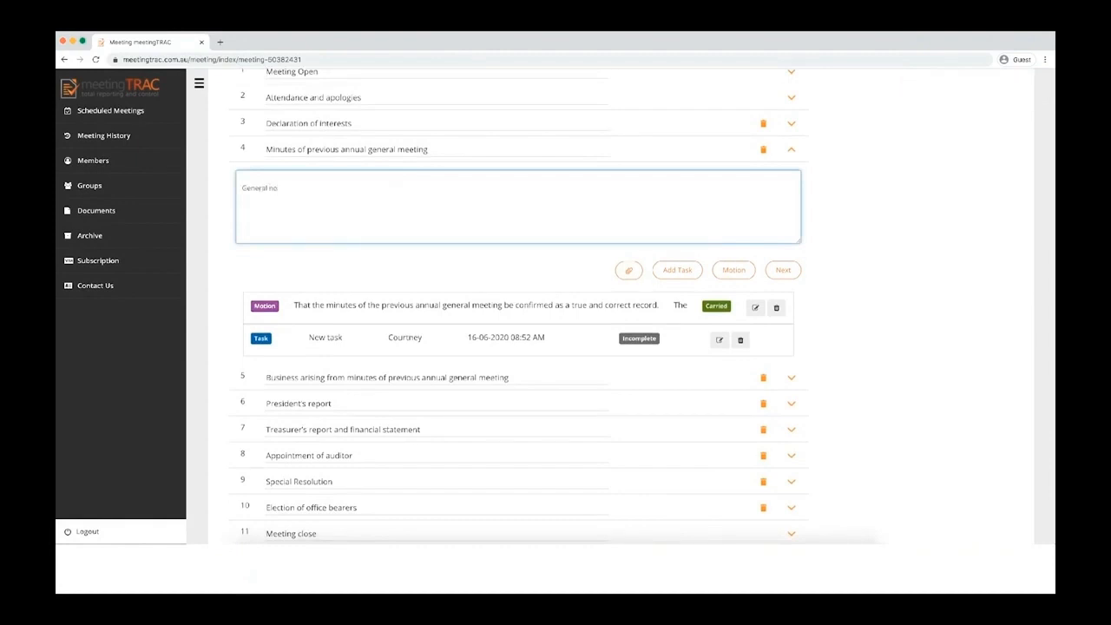
click(923, 211)
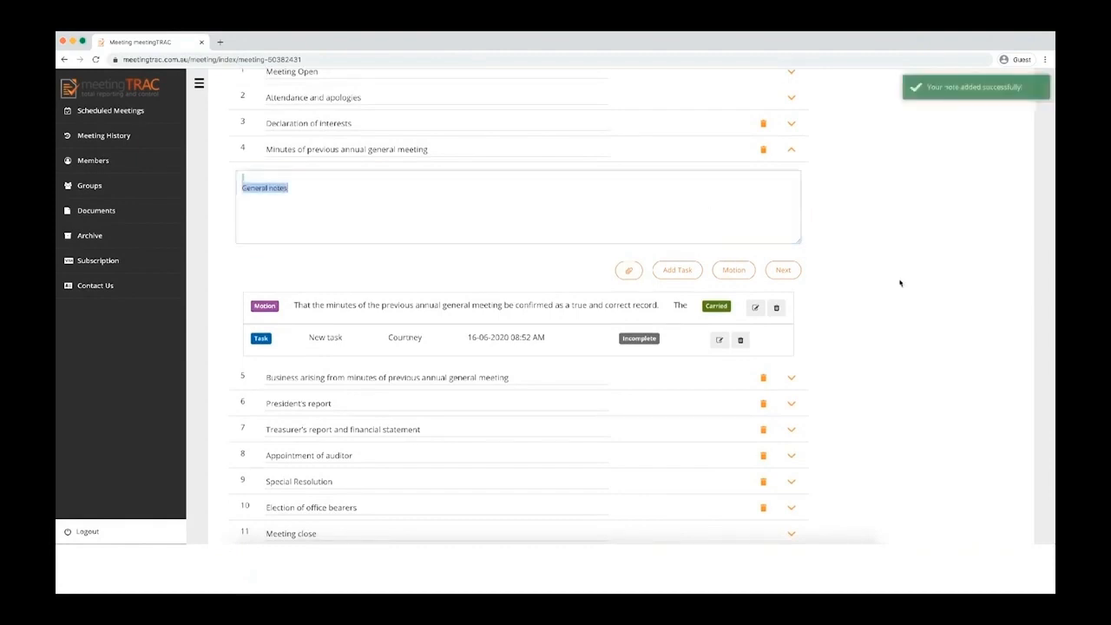
scroll(900, 283, down, 2)
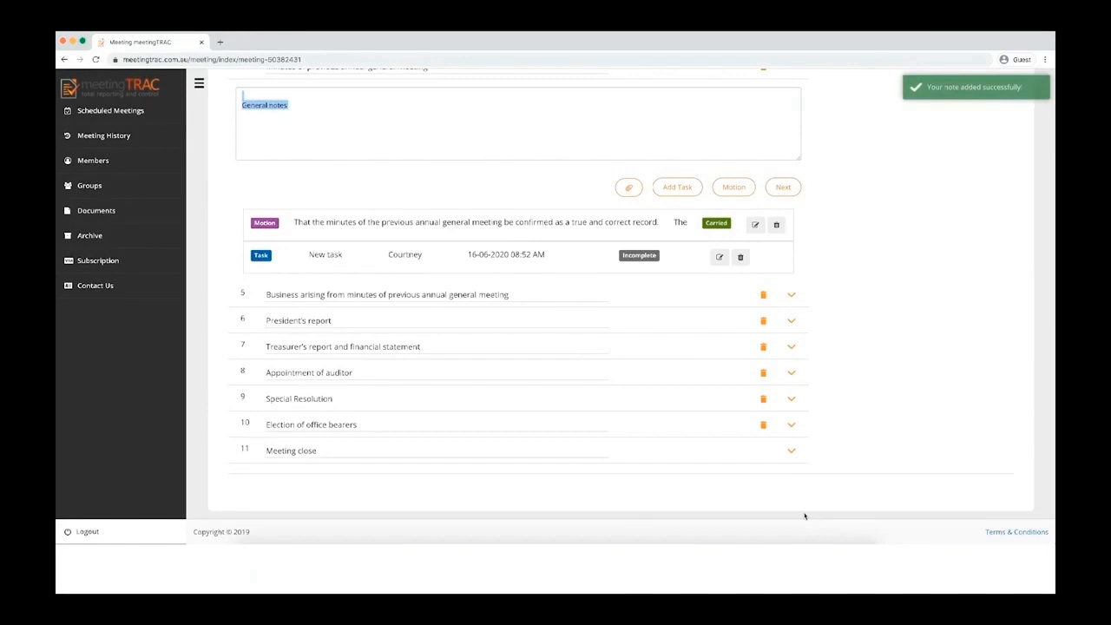
Step: Record the member who closed the meeting and a closing time of 06:00 PM
click(791, 450)
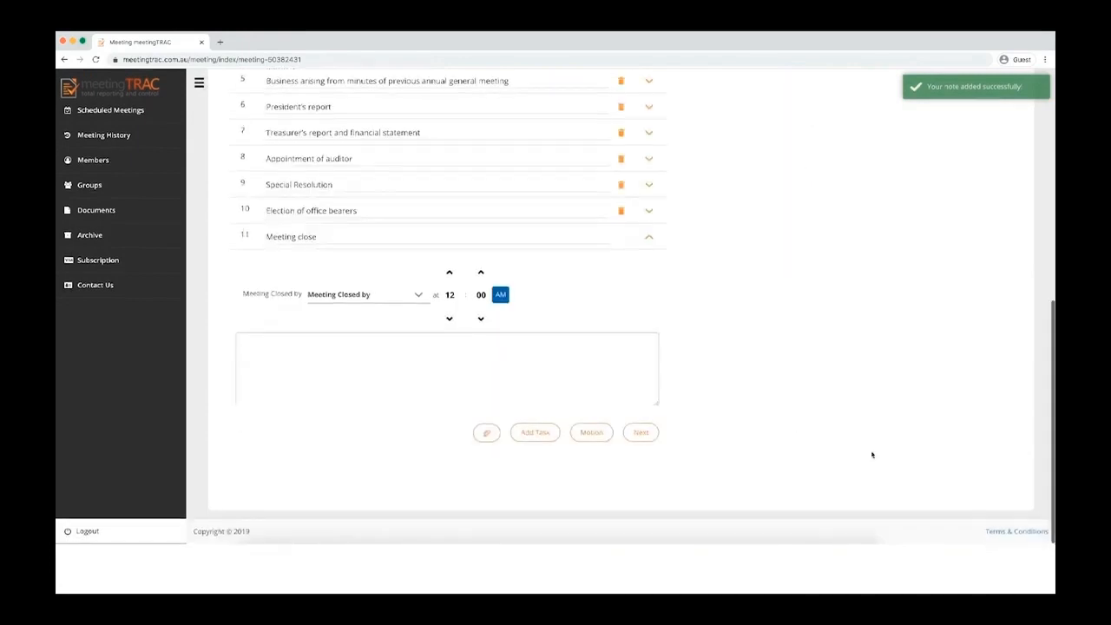
click(357, 294)
click(444, 282)
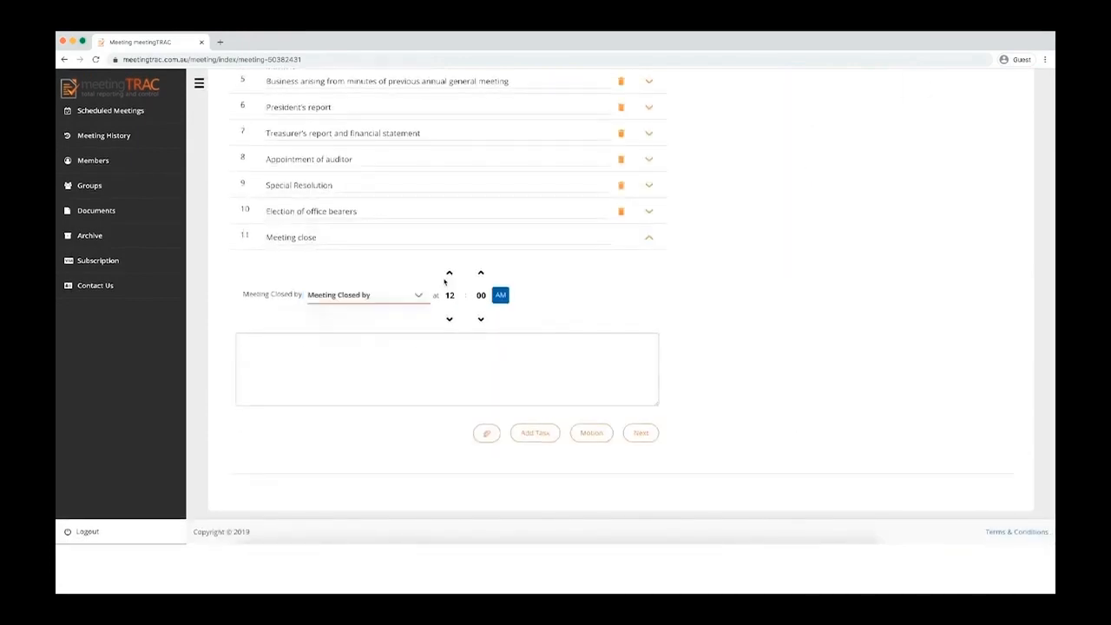
click(450, 296)
click(476, 300)
click(501, 296)
scroll(759, 450, up, 15)
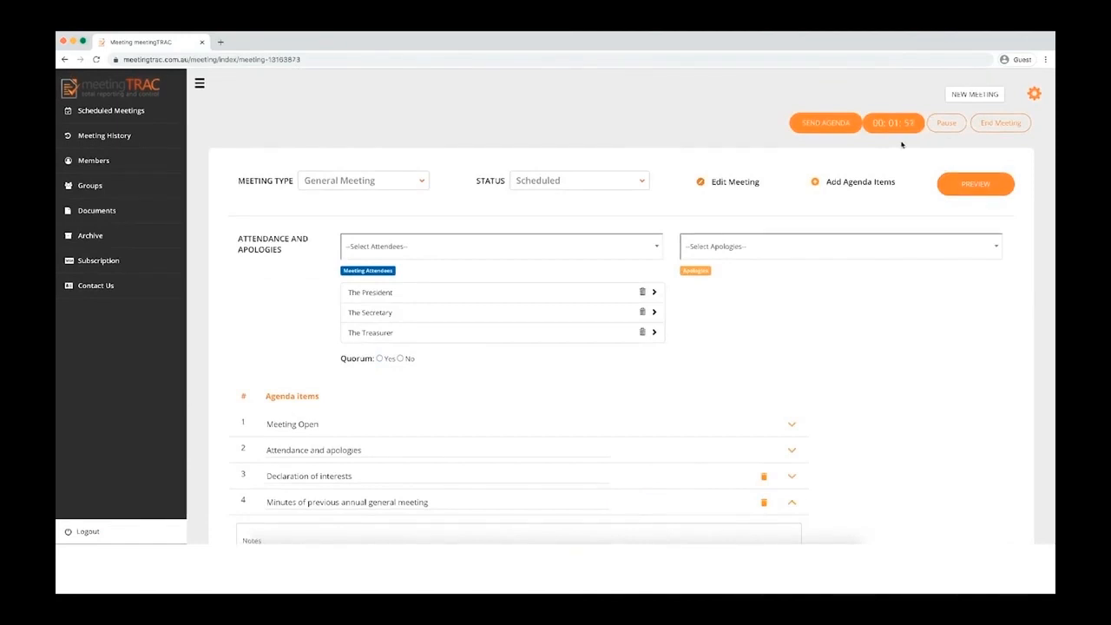
Step: End the Our AGM meeting and send its minutes to all attending members
click(999, 123)
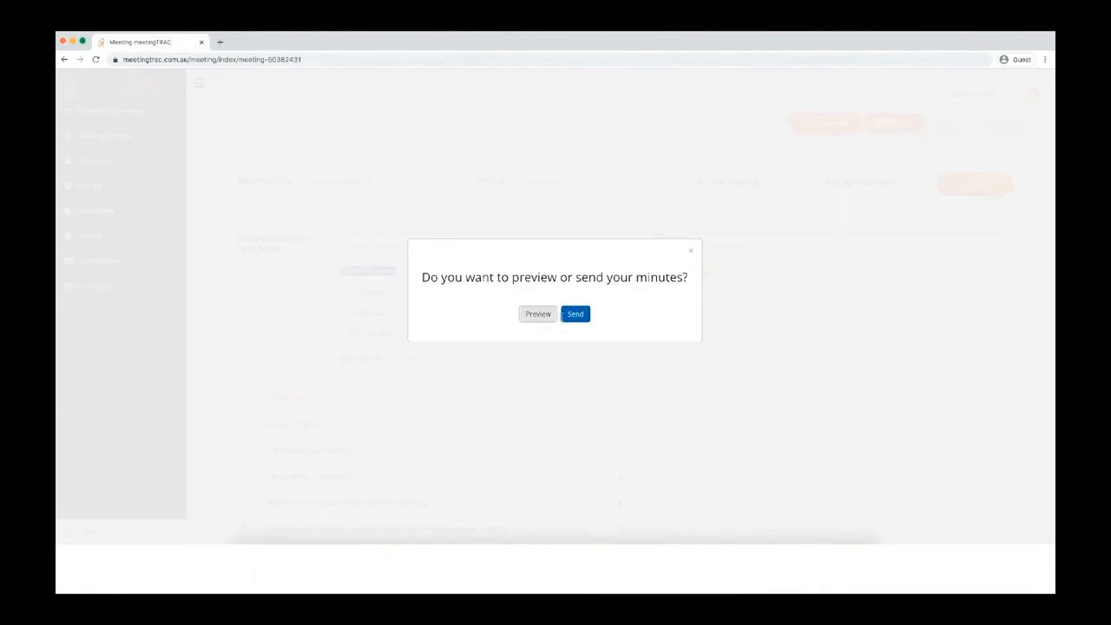
click(575, 314)
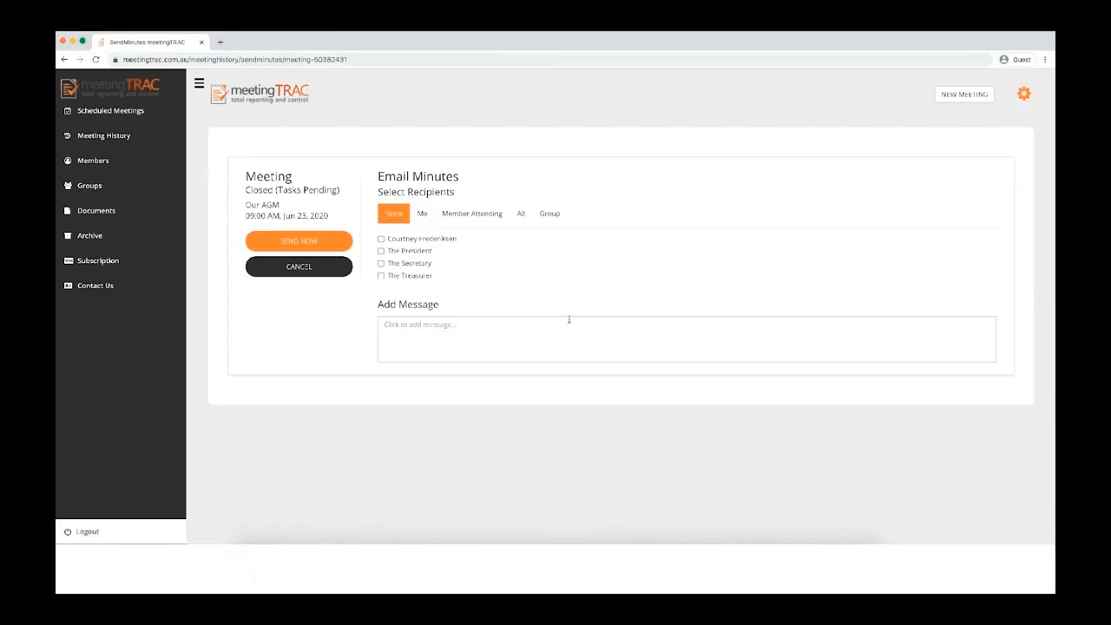
click(464, 223)
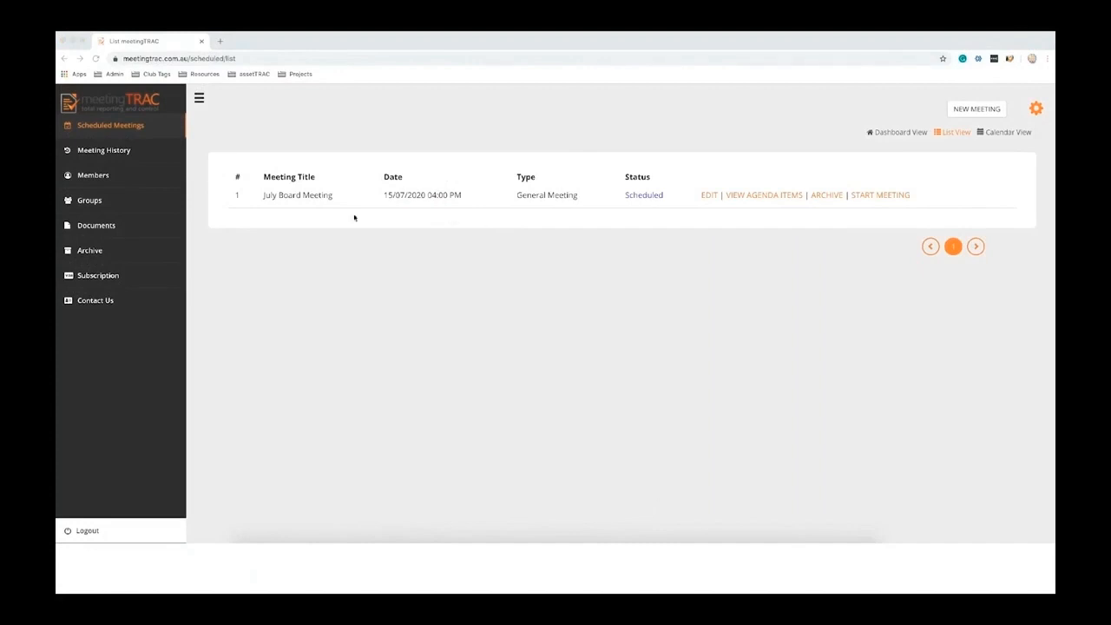
Step: Verify the Our AGM minutes from Meeting History, entering the verifier's name and confirming a true record
click(99, 153)
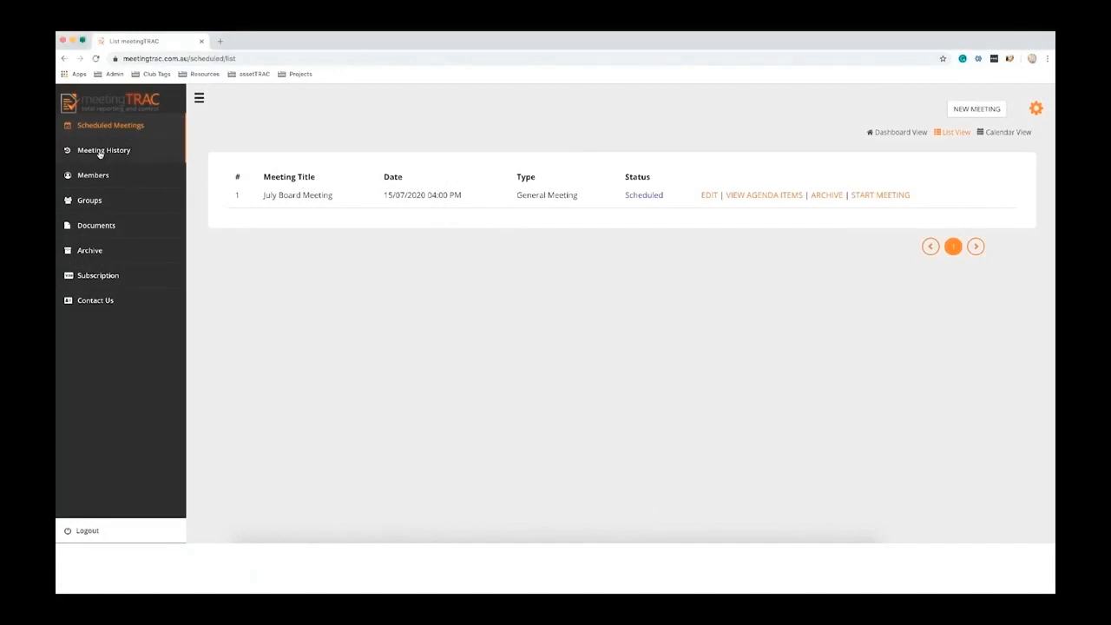
click(100, 152)
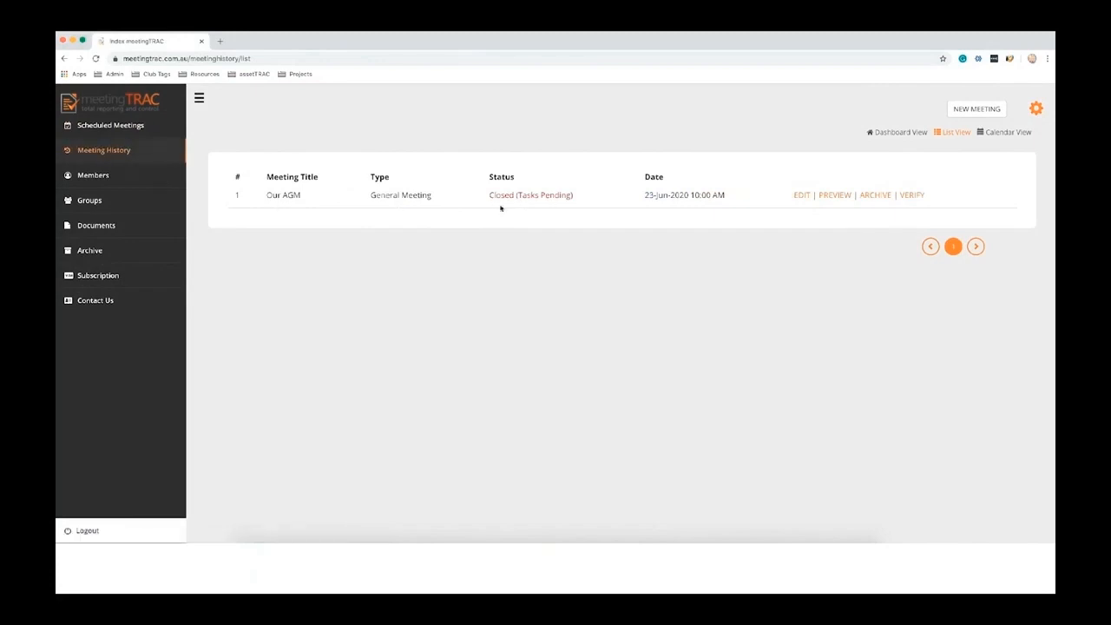
click(912, 196)
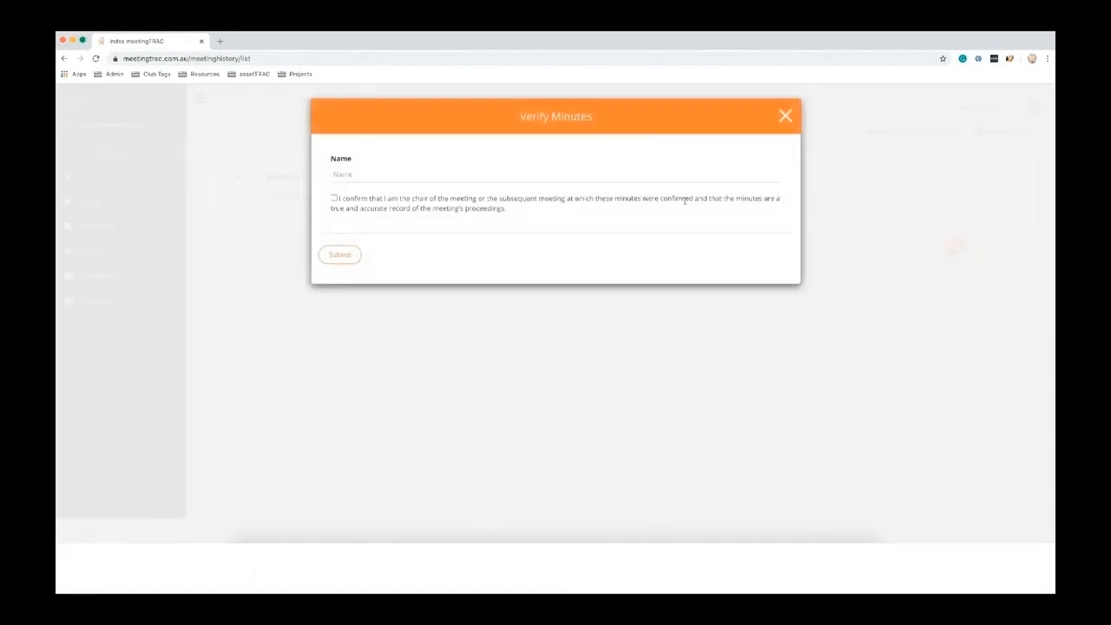
click(362, 174)
text(Name here)
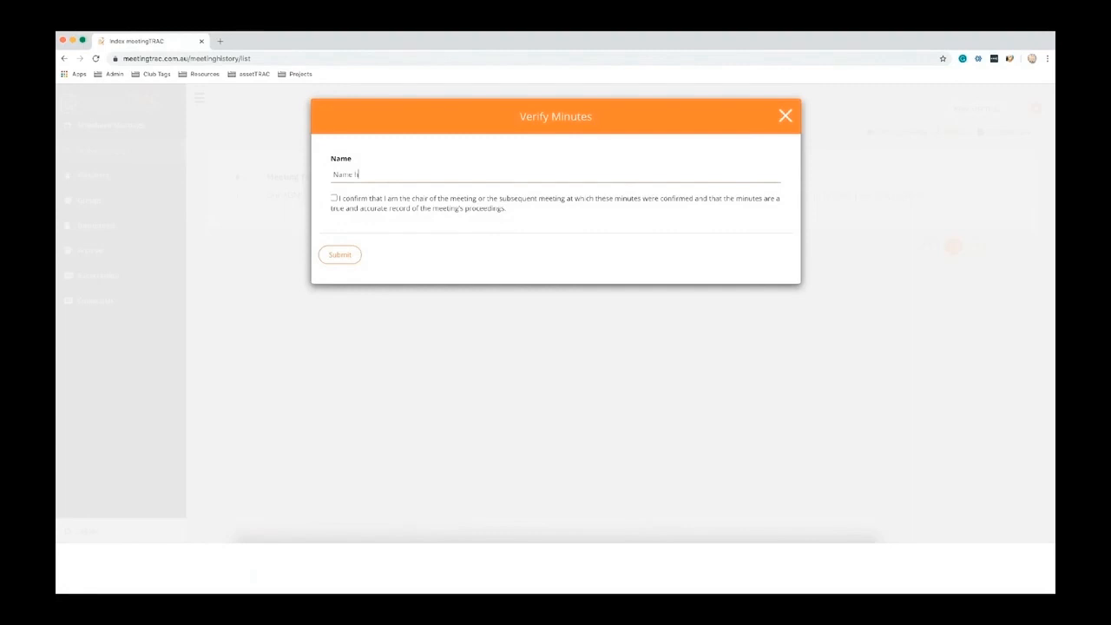
click(334, 199)
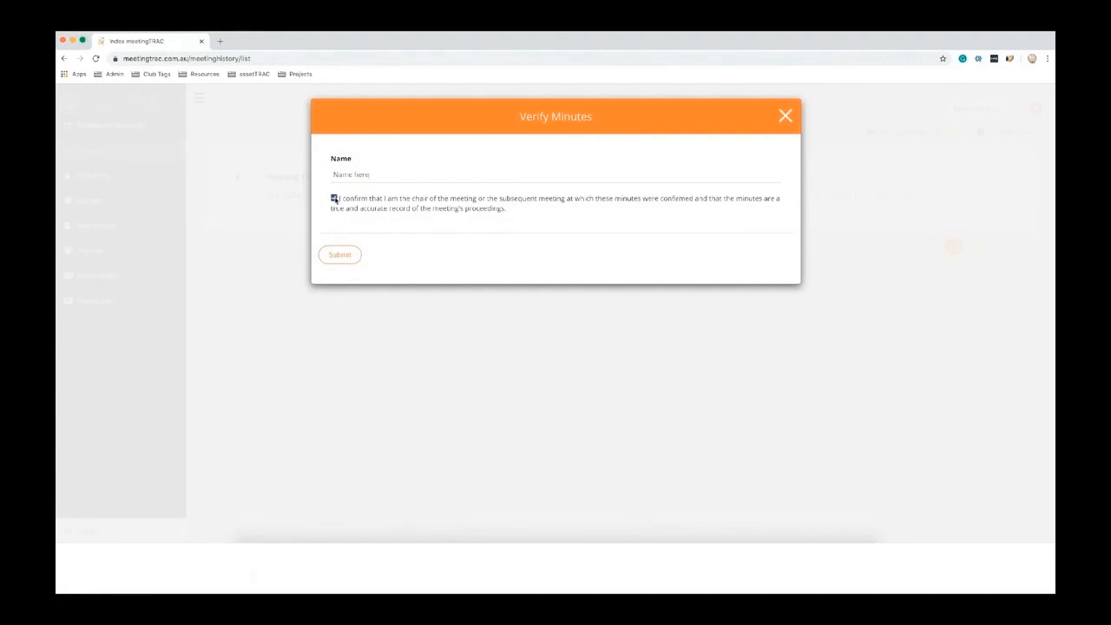
click(339, 256)
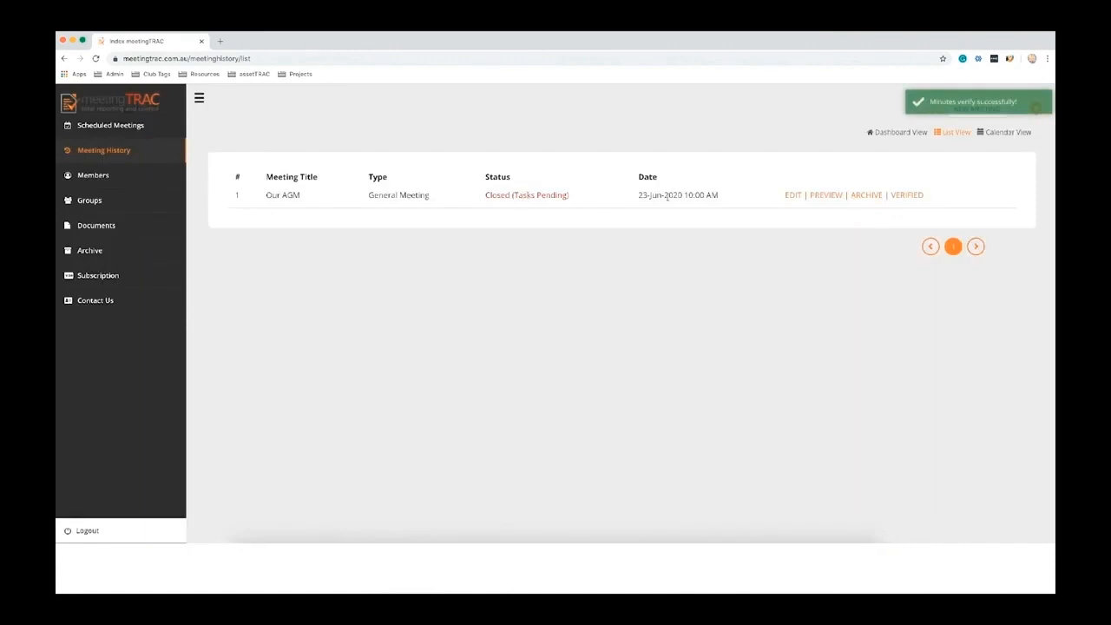
Step: Preview the Our AGM minutes and reopen the meeting for editing
click(820, 195)
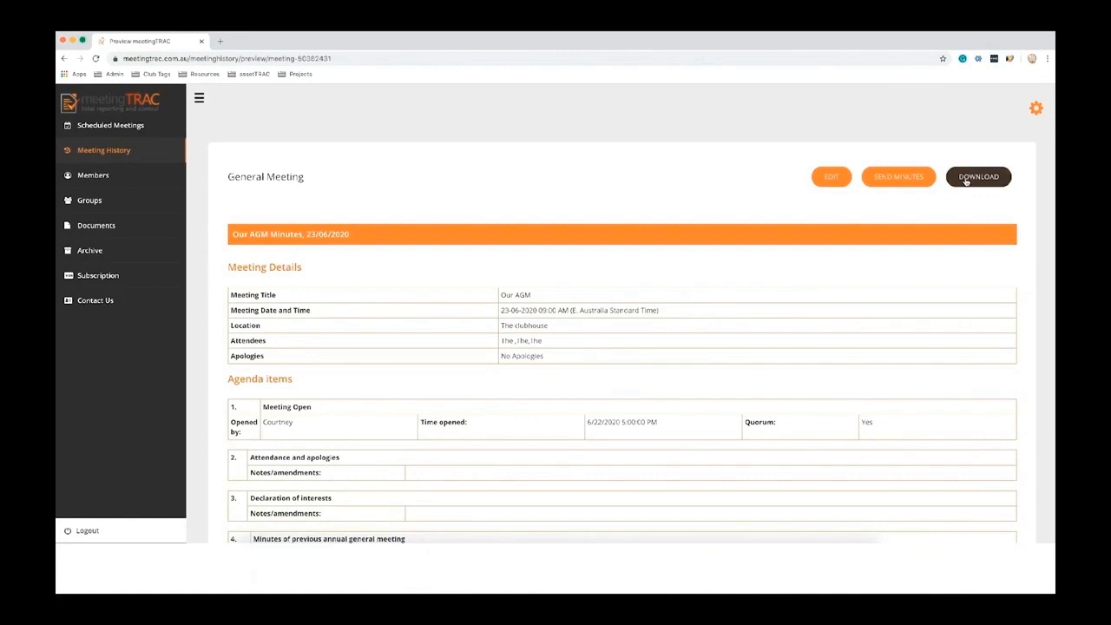
click(837, 179)
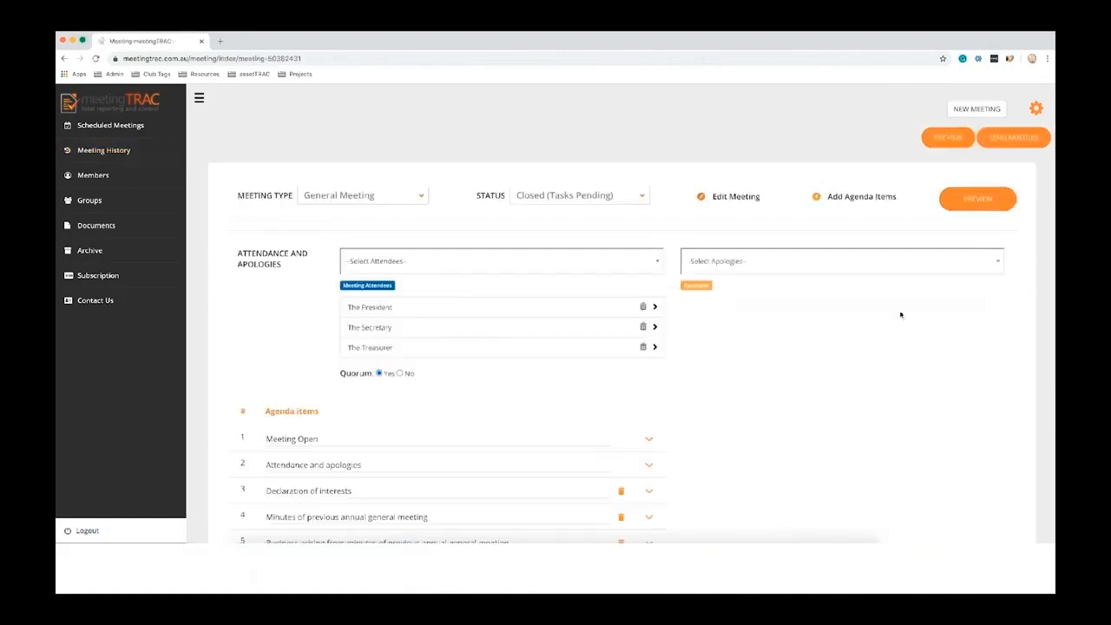
scroll(899, 315, down, 3)
Step: Mark 'New task' under the previous AGM minutes item complete and close its Update Task dialog
click(649, 368)
scroll(701, 361, down, 1)
scroll(701, 361, down, 2)
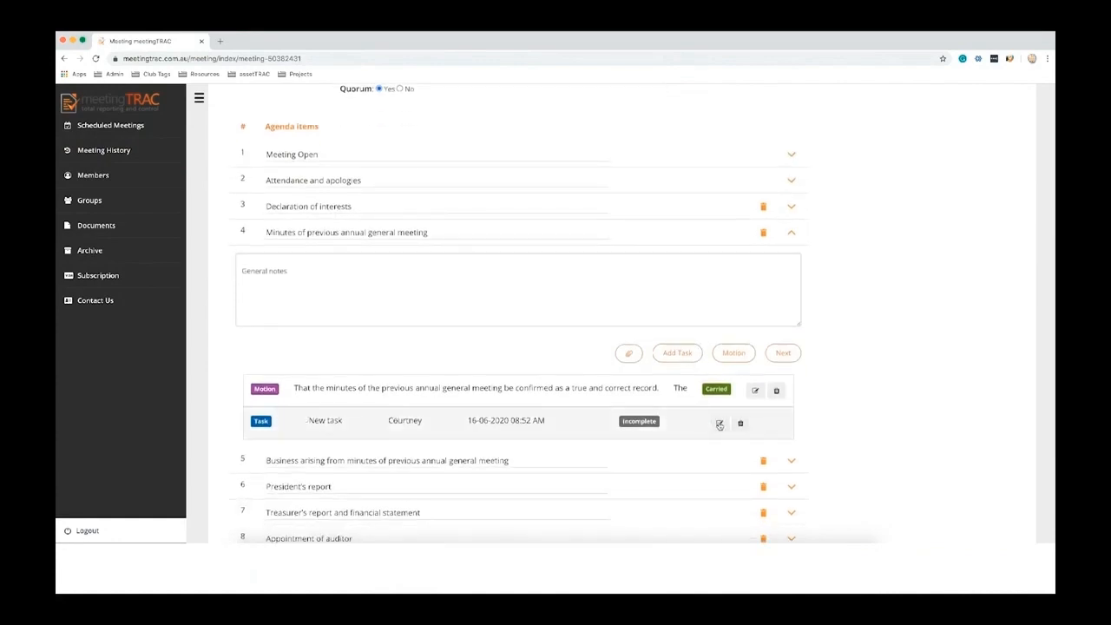
click(719, 423)
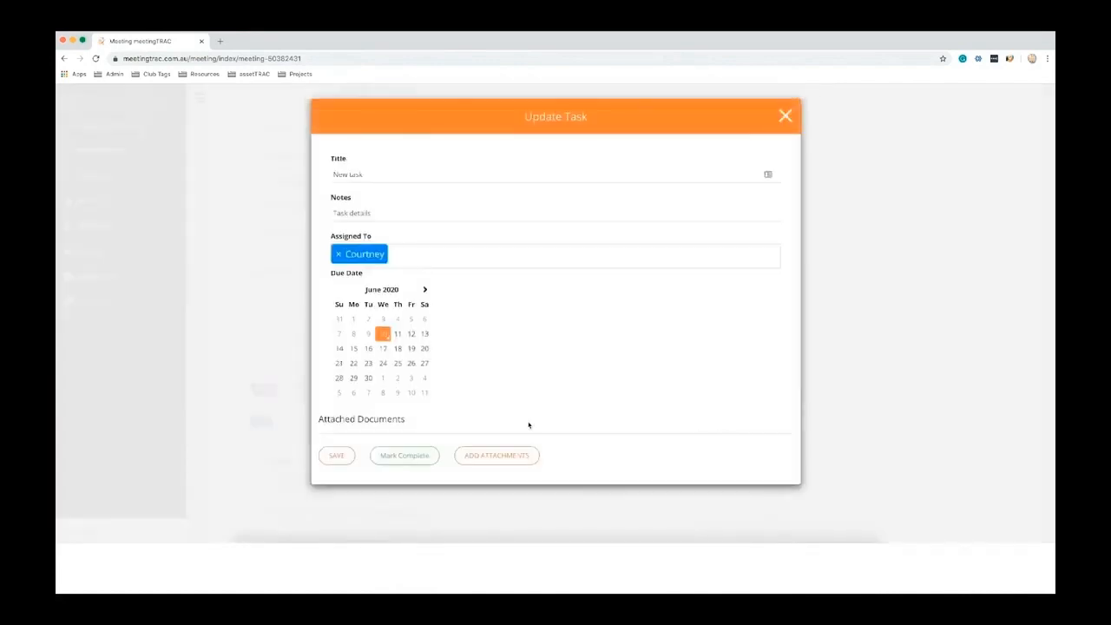
click(404, 456)
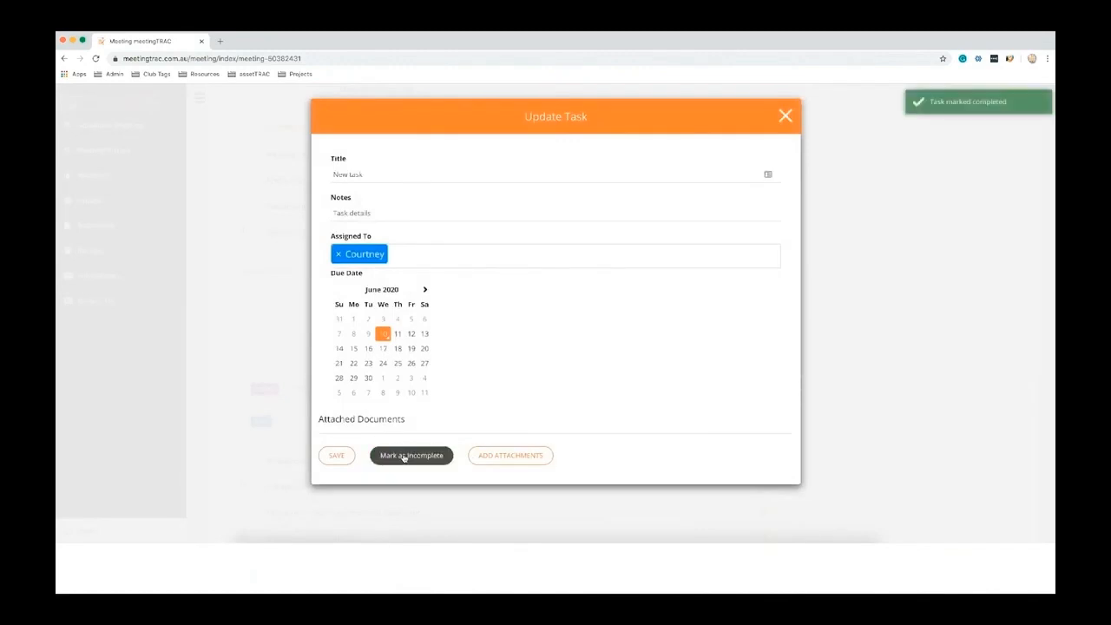
click(787, 117)
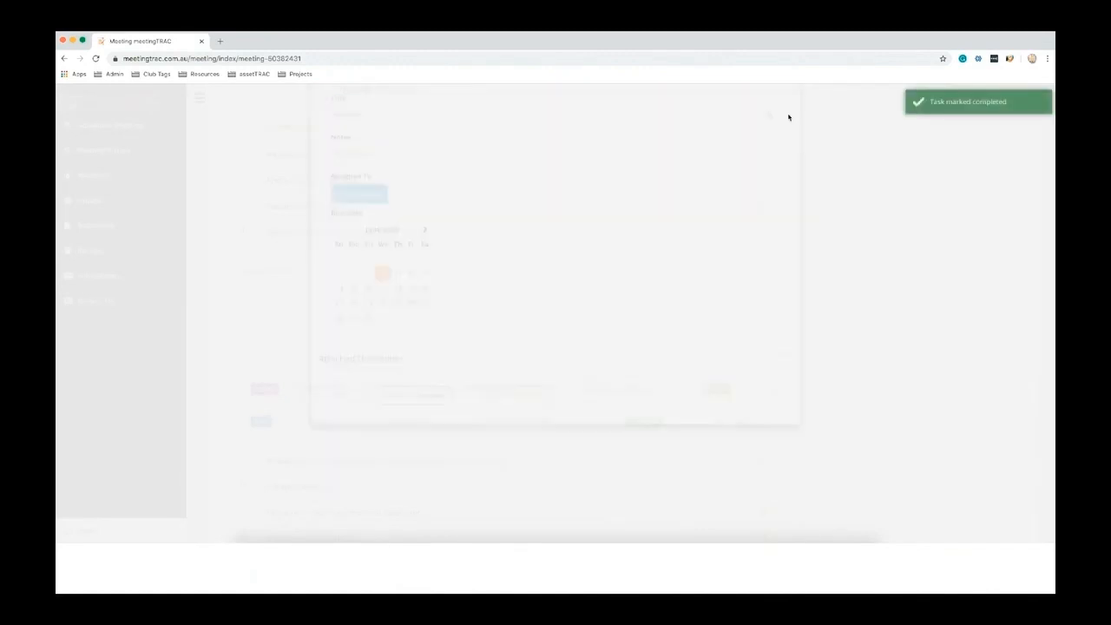
scroll(914, 350, up, 4)
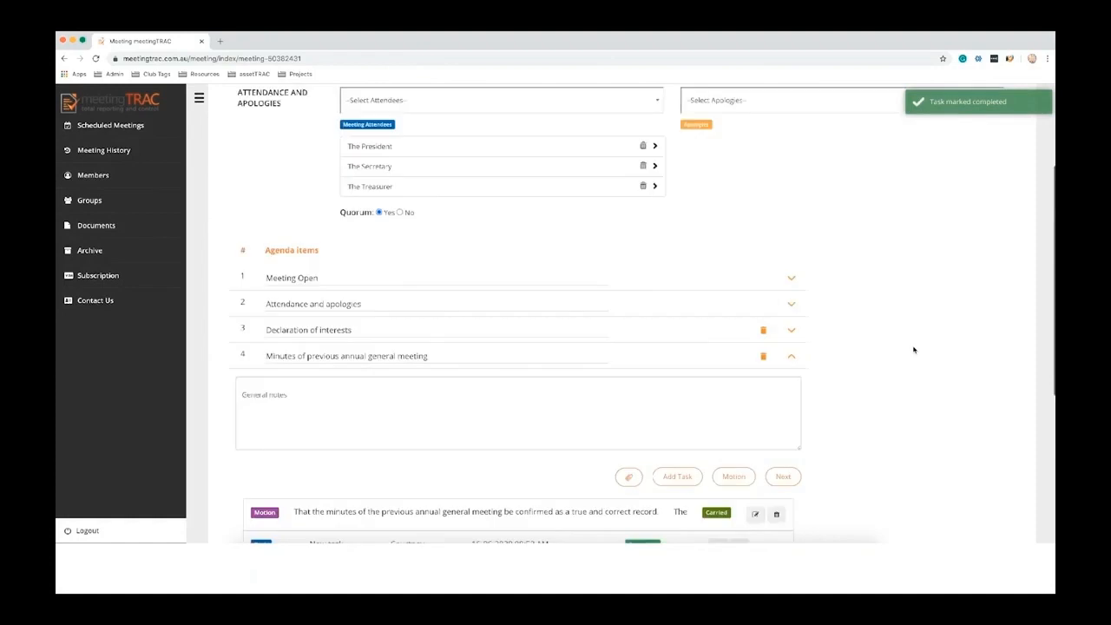